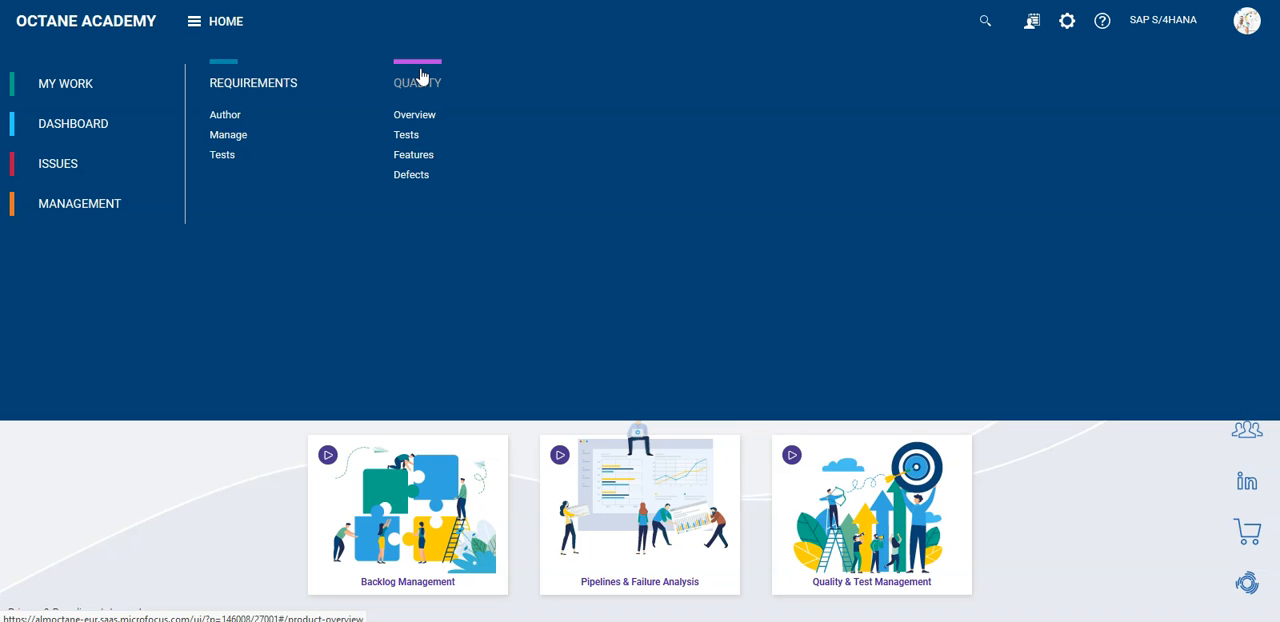
- Add an application module named Finance directly under the root Application Modules in the Quality module
{"action": "left_click", "coordinate": [420, 78]}
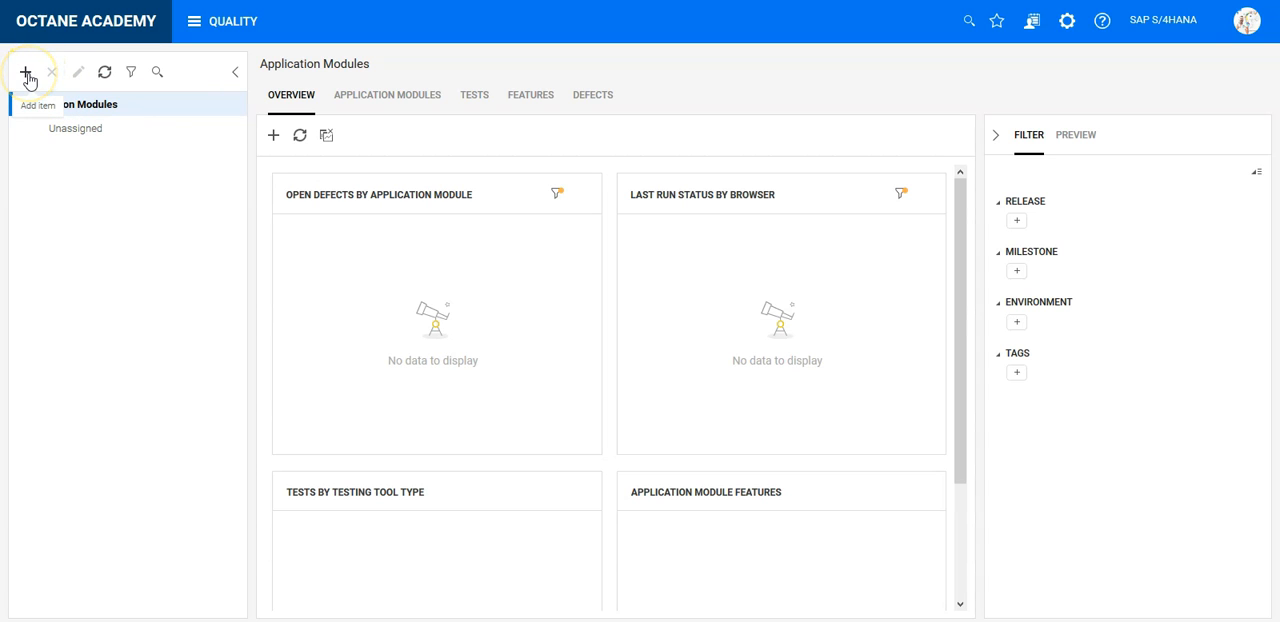
{"action": "left_click", "coordinate": [409, 96]}
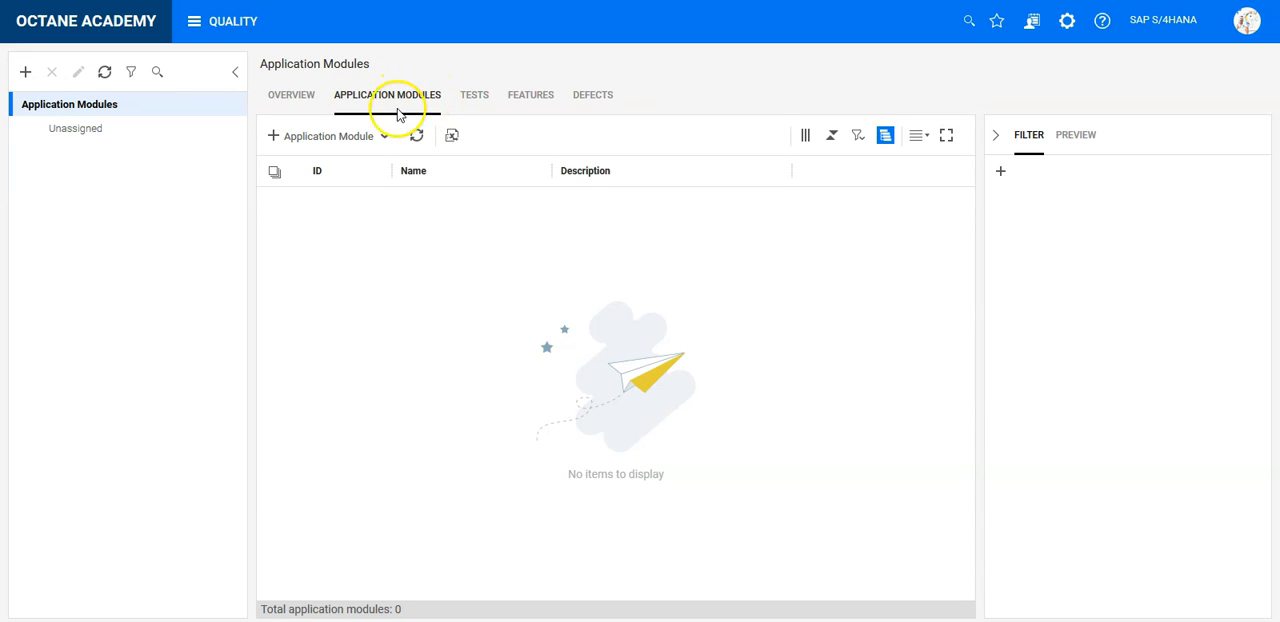
{"action": "left_click", "coordinate": [315, 140]}
{"action": "type", "text": "Finance"}
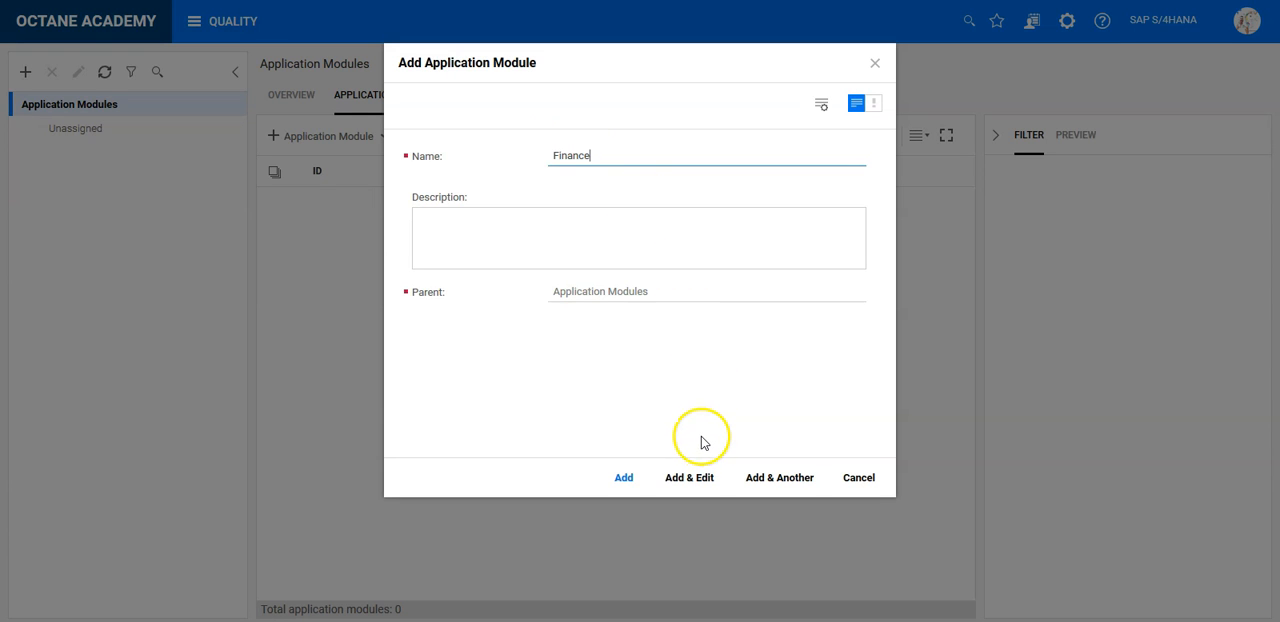
{"action": "left_click", "coordinate": [634, 480]}
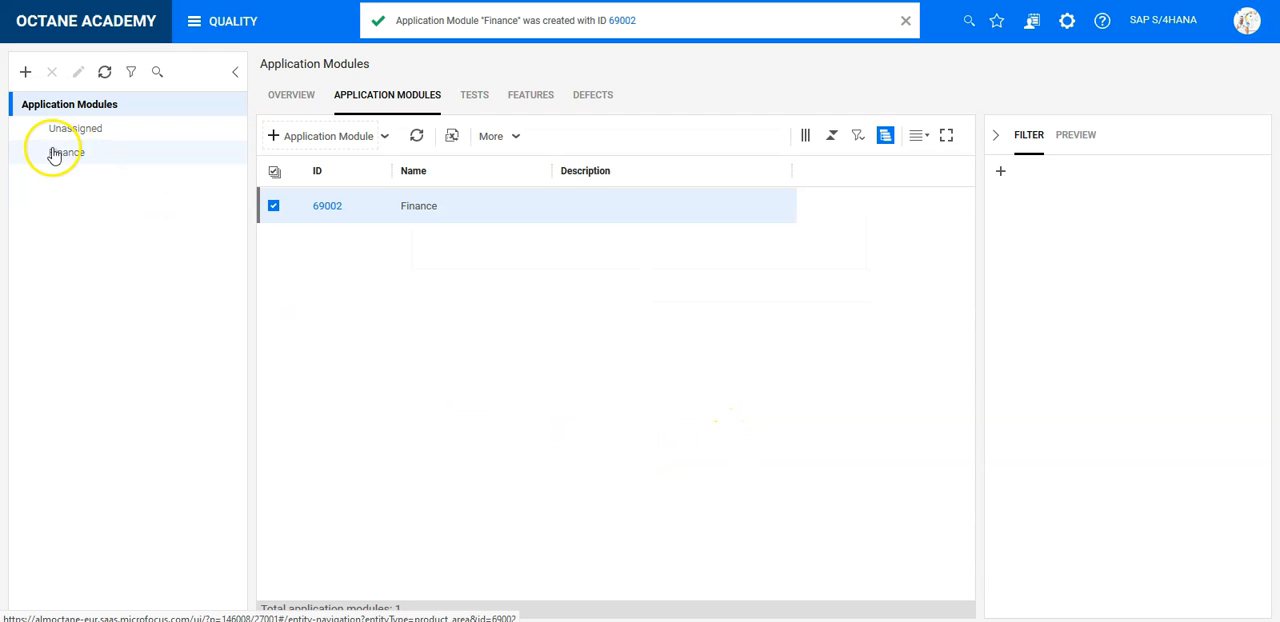
- Open the Finance module and examine its list of child application modules
{"action": "left_click", "coordinate": [59, 152]}
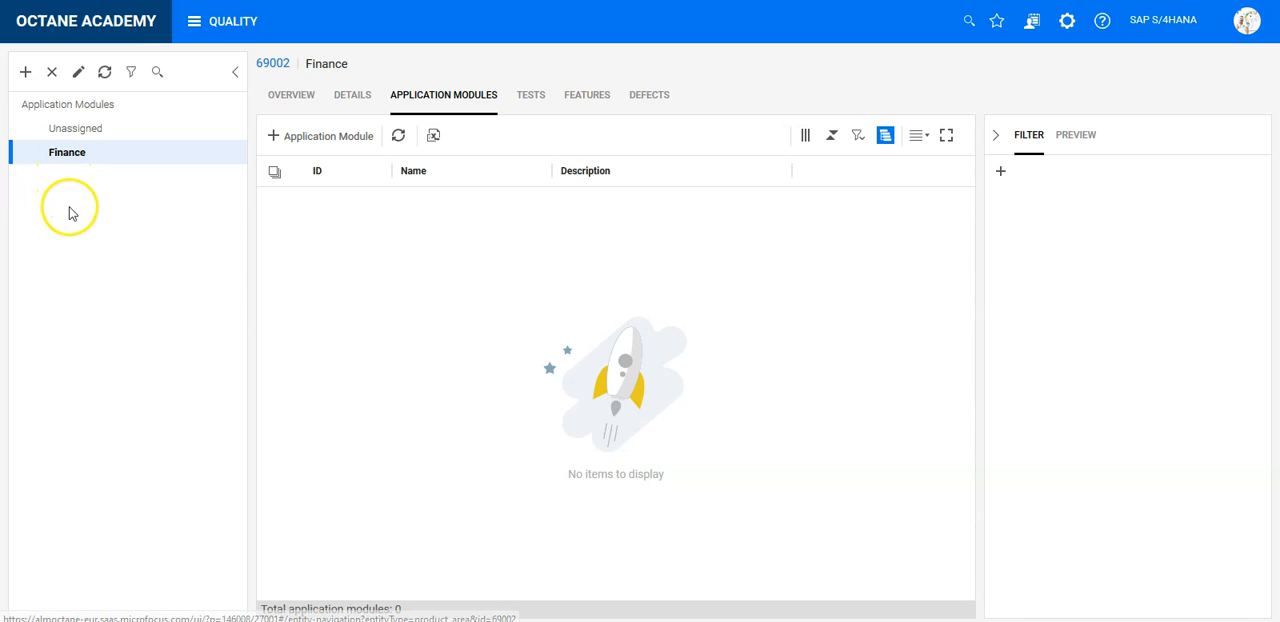
{"action": "left_click", "coordinate": [152, 254]}
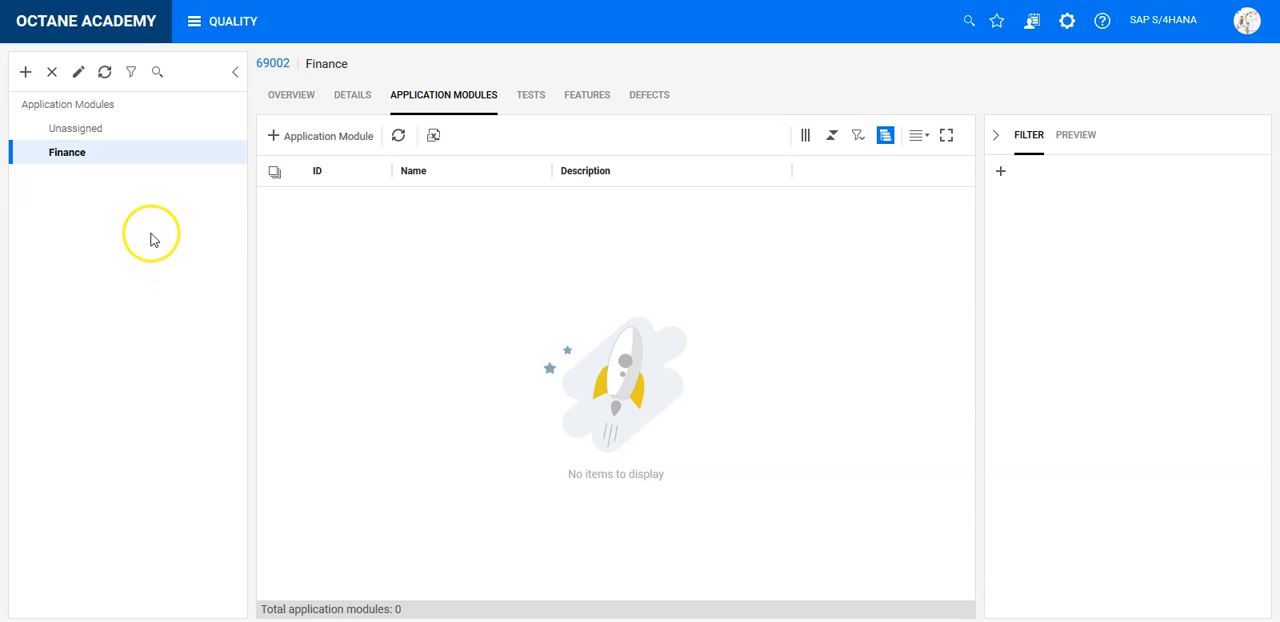
{"action": "left_click", "coordinate": [111, 141]}
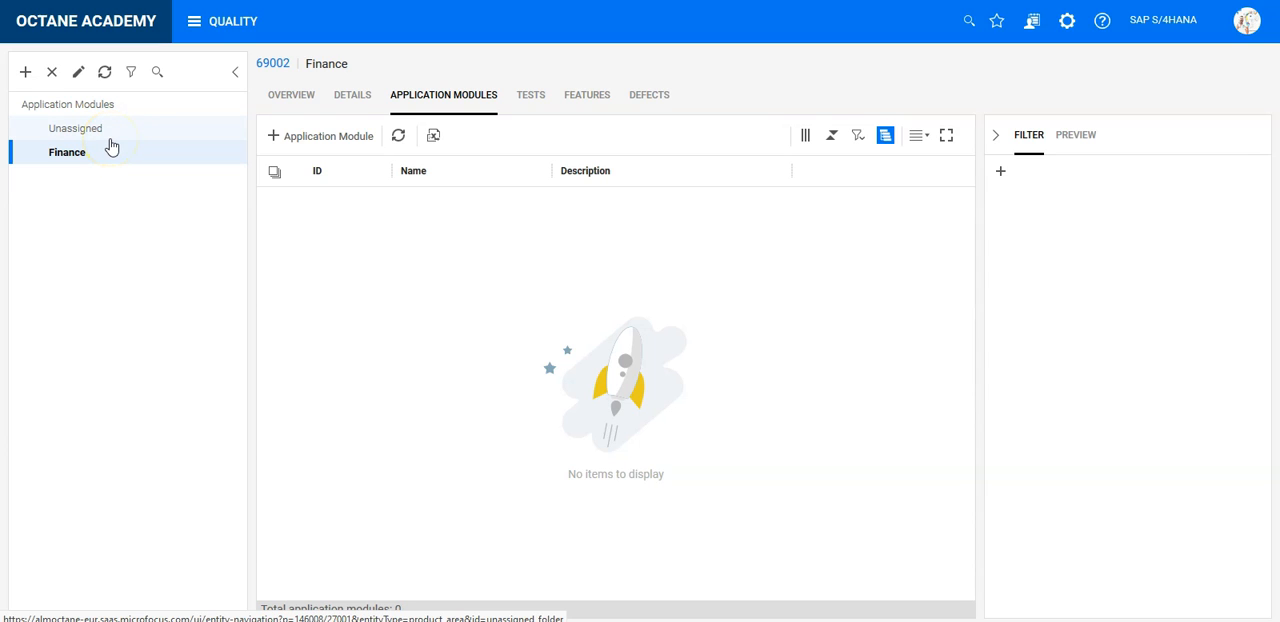
{"action": "left_click", "coordinate": [88, 153]}
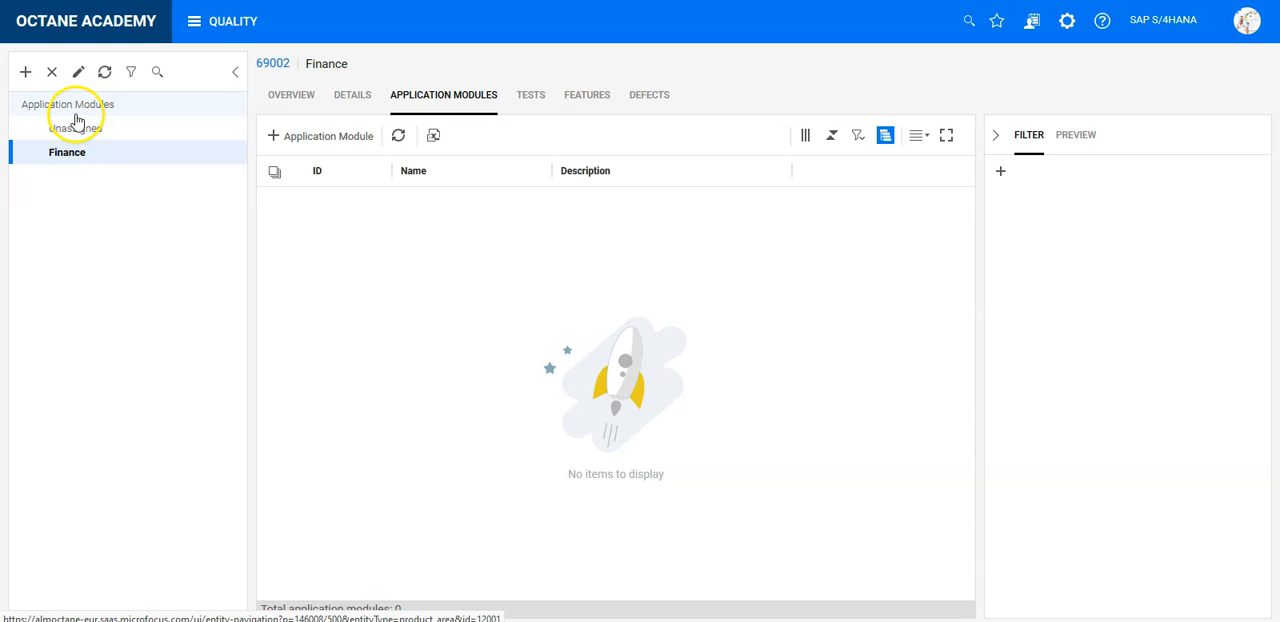
- Add an application module named Sales under the root Application Modules, keeping the creation form open for another module
{"action": "left_click", "coordinate": [76, 114]}
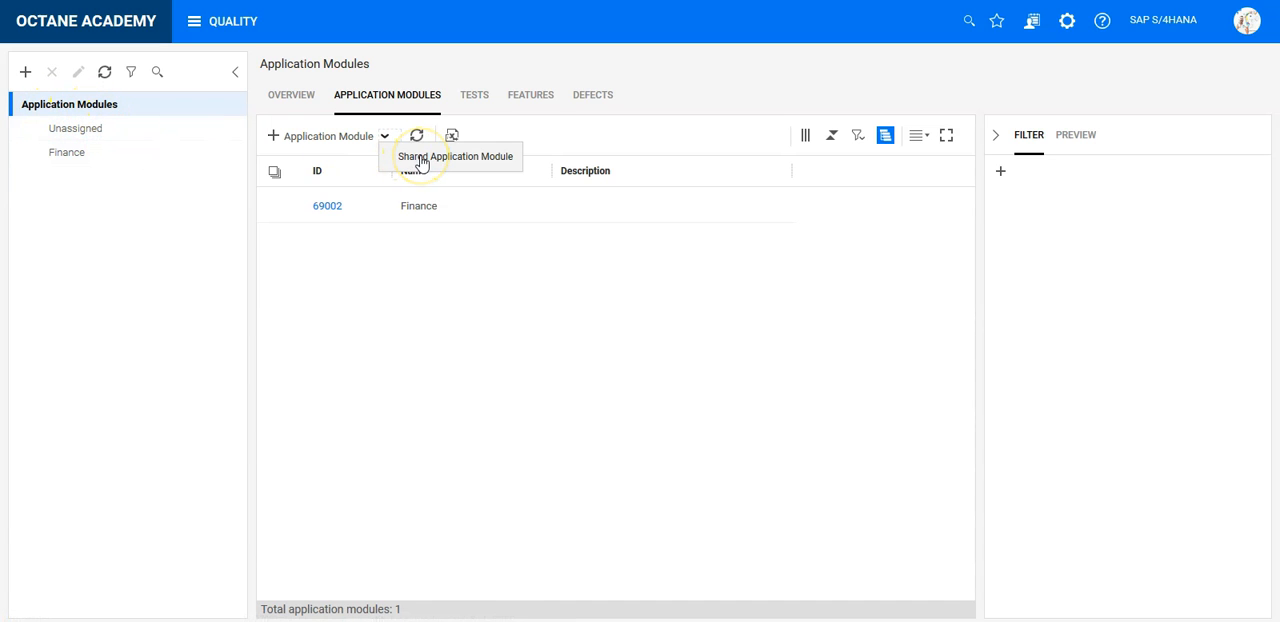
{"action": "left_click", "coordinate": [617, 129]}
{"action": "left_click", "coordinate": [329, 140]}
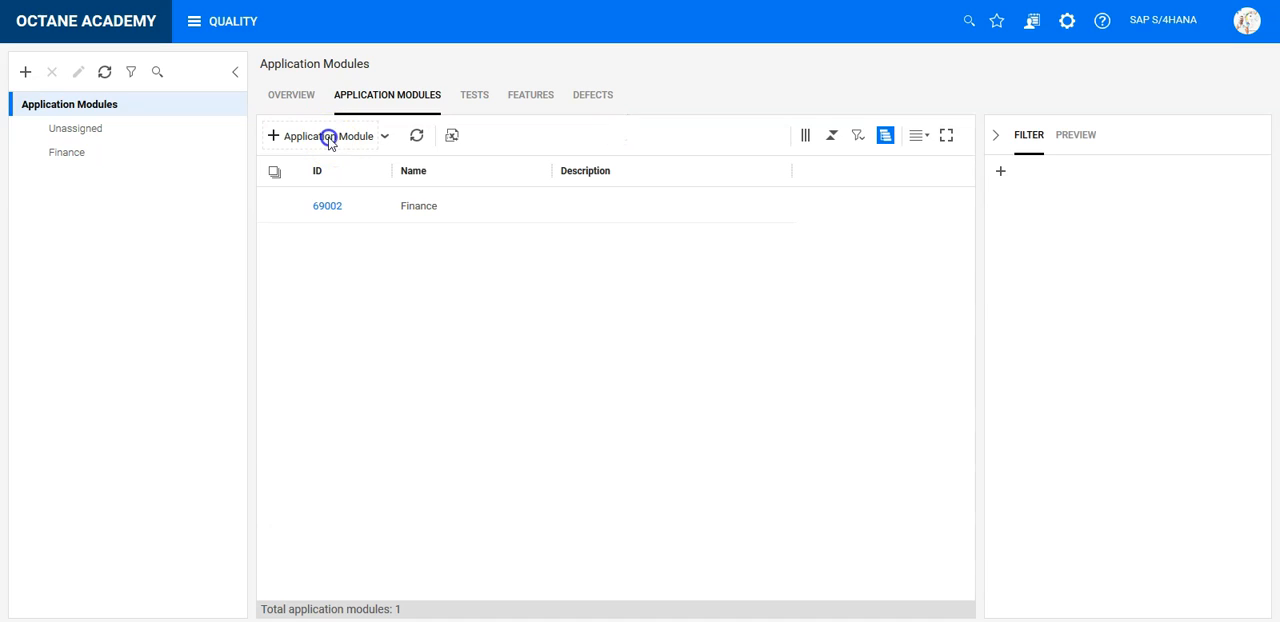
{"action": "left_click", "coordinate": [589, 150]}
{"action": "type", "text": "Sale"}
{"action": "key", "text": "BackSpace"}
{"action": "key", "text": "BackSpace"}
{"action": "type", "text": "le"}
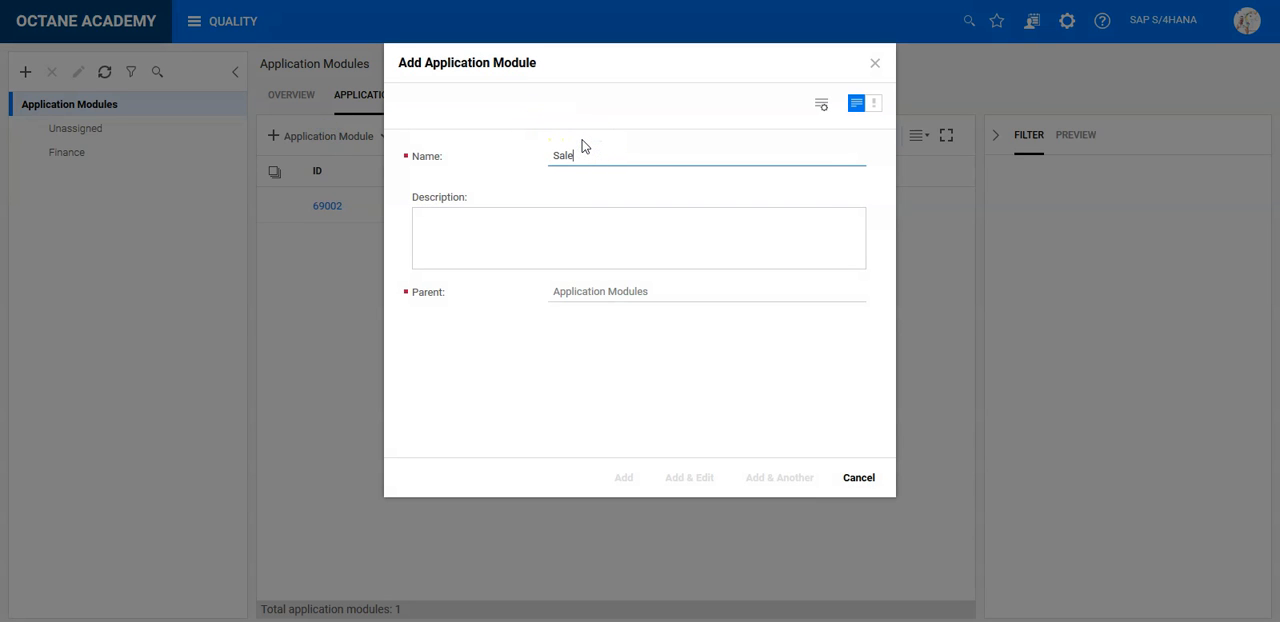
{"action": "type", "text": "s"}
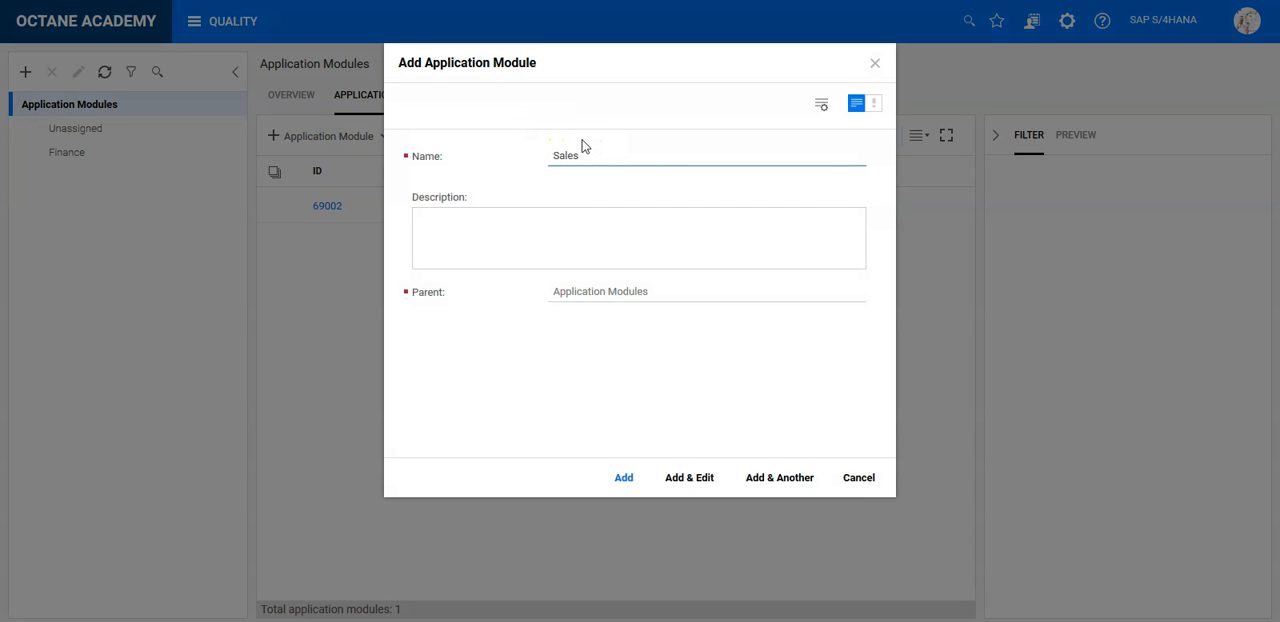
{"action": "left_click", "coordinate": [759, 480]}
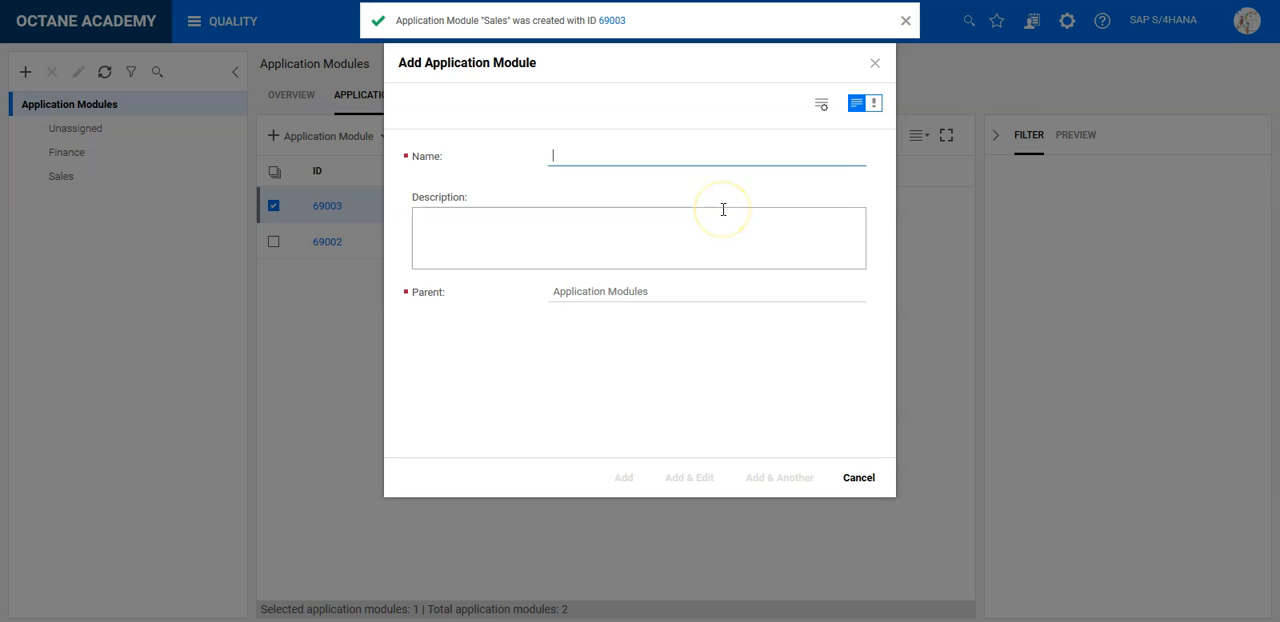
- Create two more top-level application modules named Supply Chain and Professional Services
{"action": "type", "text": "Supply C"}
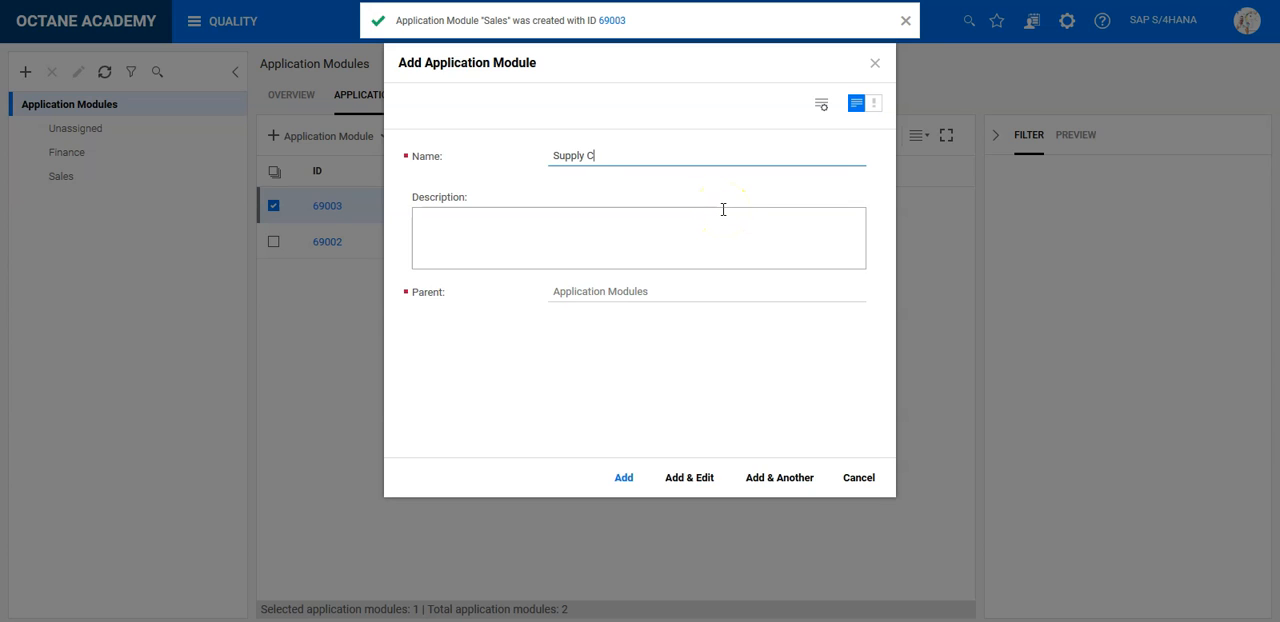
{"action": "type", "text": "hain"}
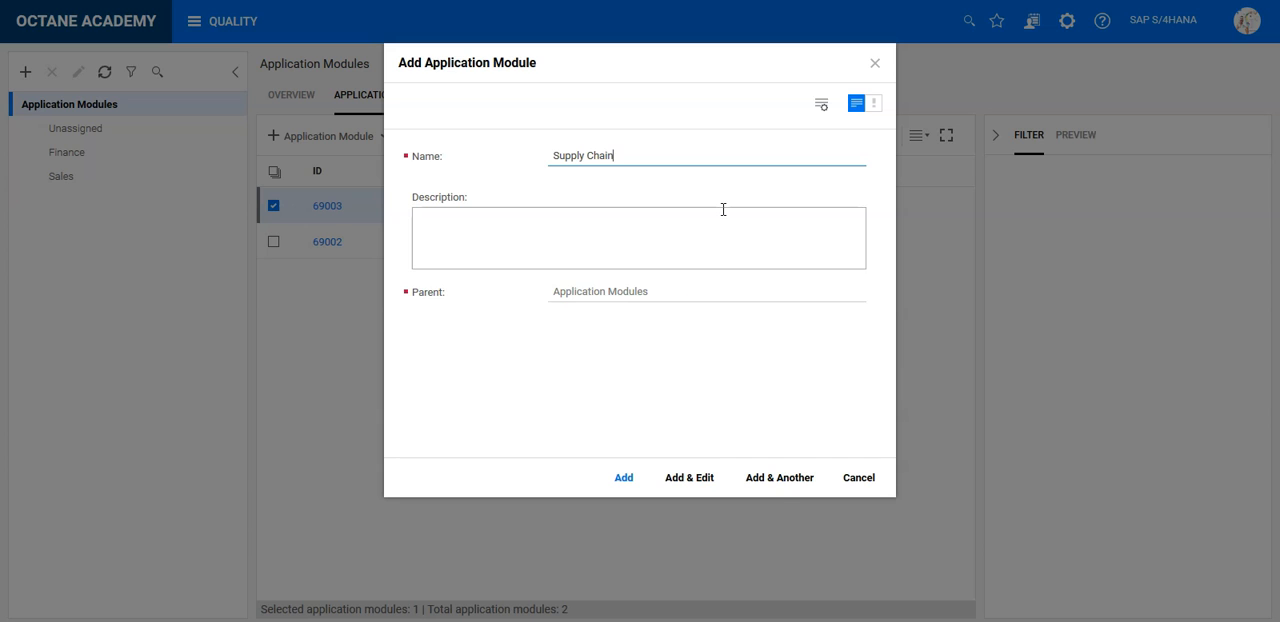
{"action": "left_click", "coordinate": [768, 482]}
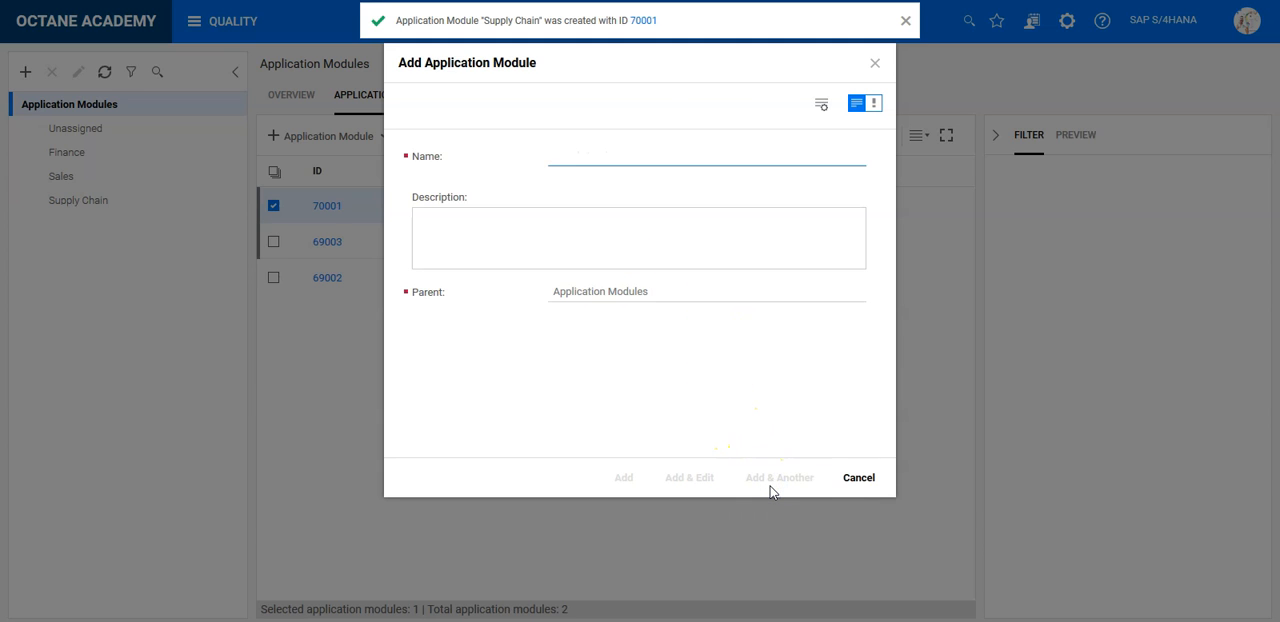
{"action": "type", "text": "Professional Services"}
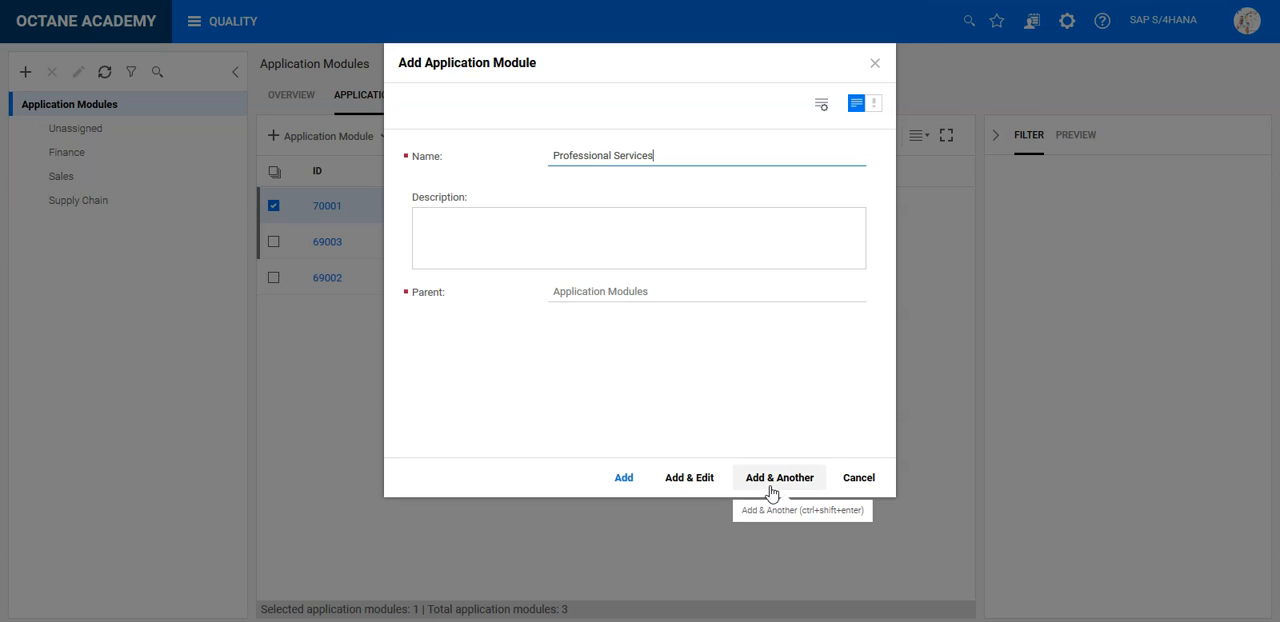
{"action": "left_click", "coordinate": [771, 488]}
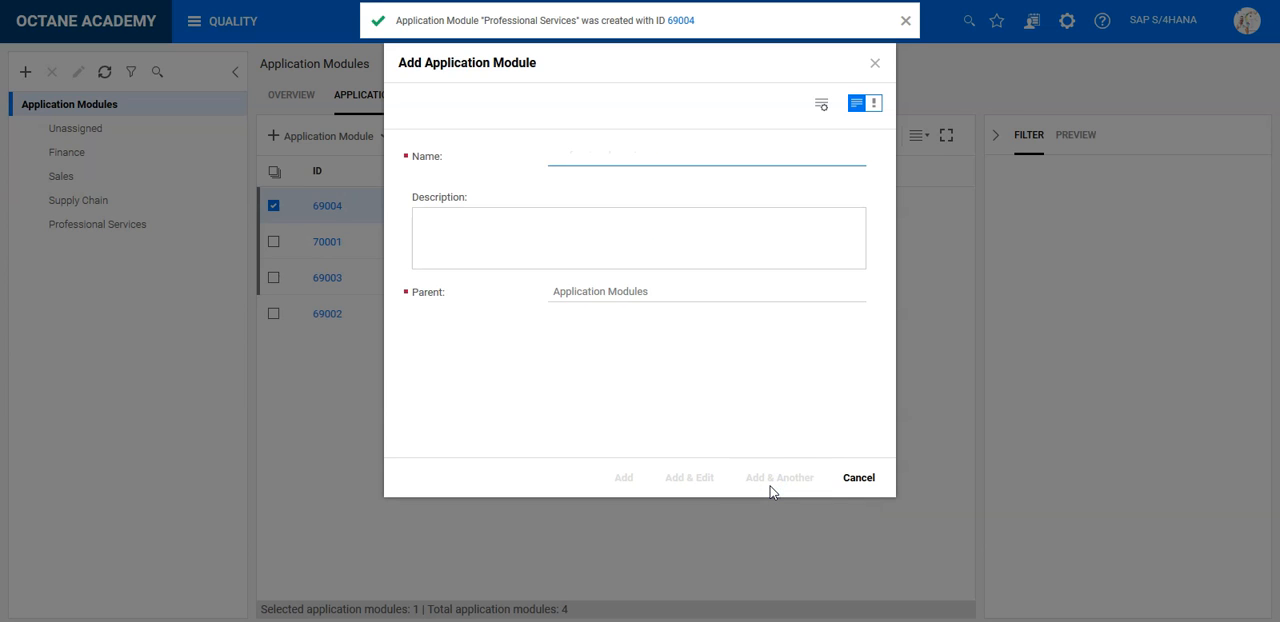
- Create the top-level application modules Manufacturing and Procurement
{"action": "type", "text": "Manufact"}
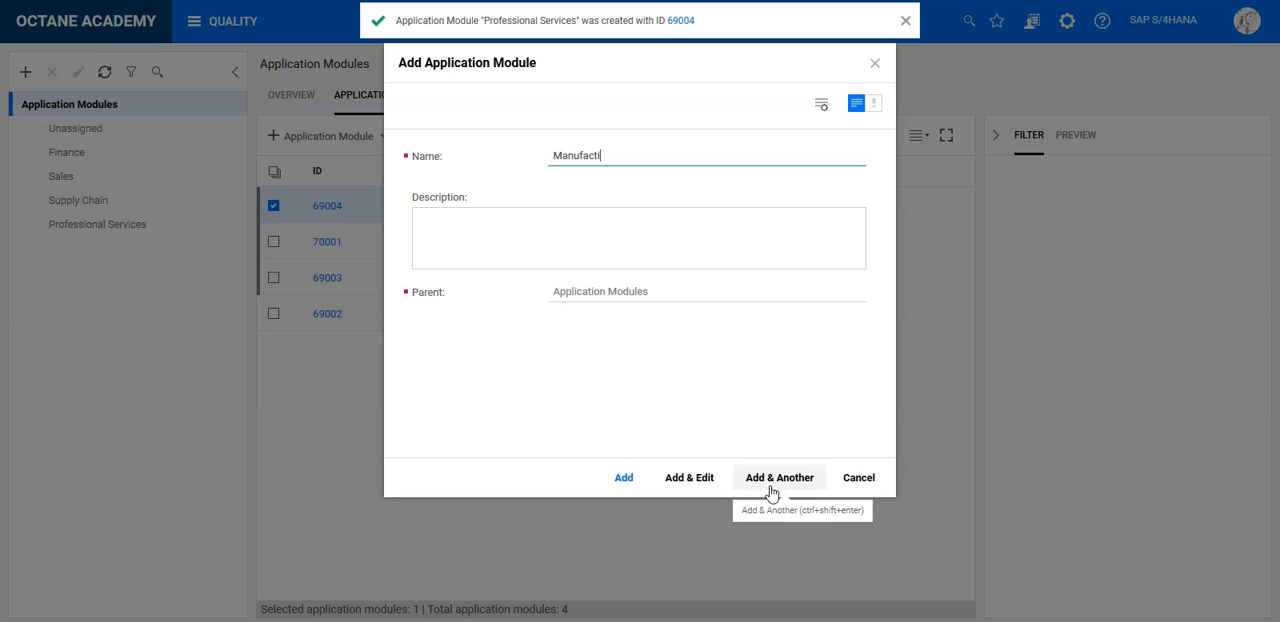
{"action": "type", "text": "uring"}
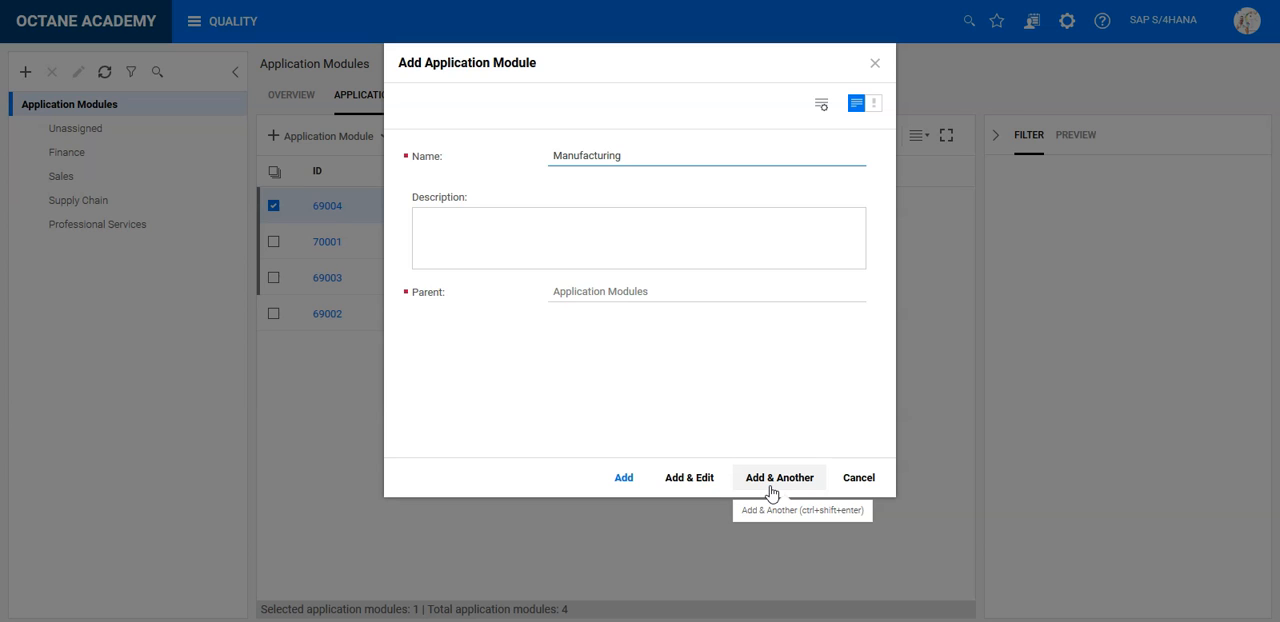
{"action": "left_click", "coordinate": [771, 480]}
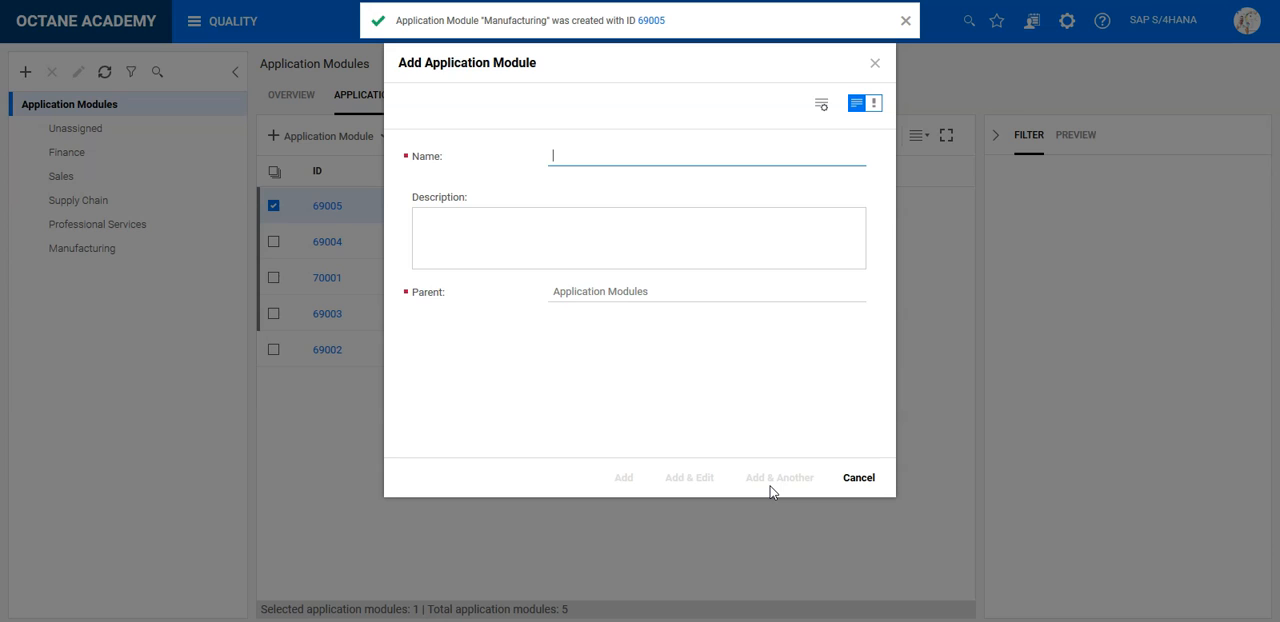
{"action": "type", "text": "Procurement"}
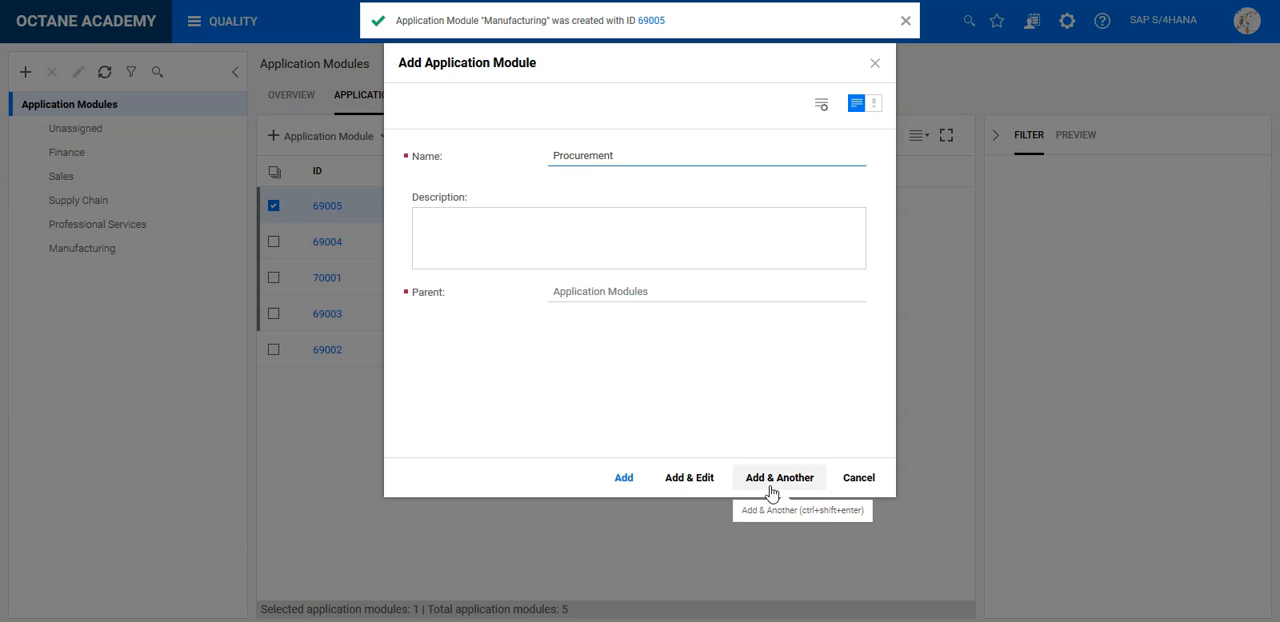
{"action": "left_click", "coordinate": [771, 489]}
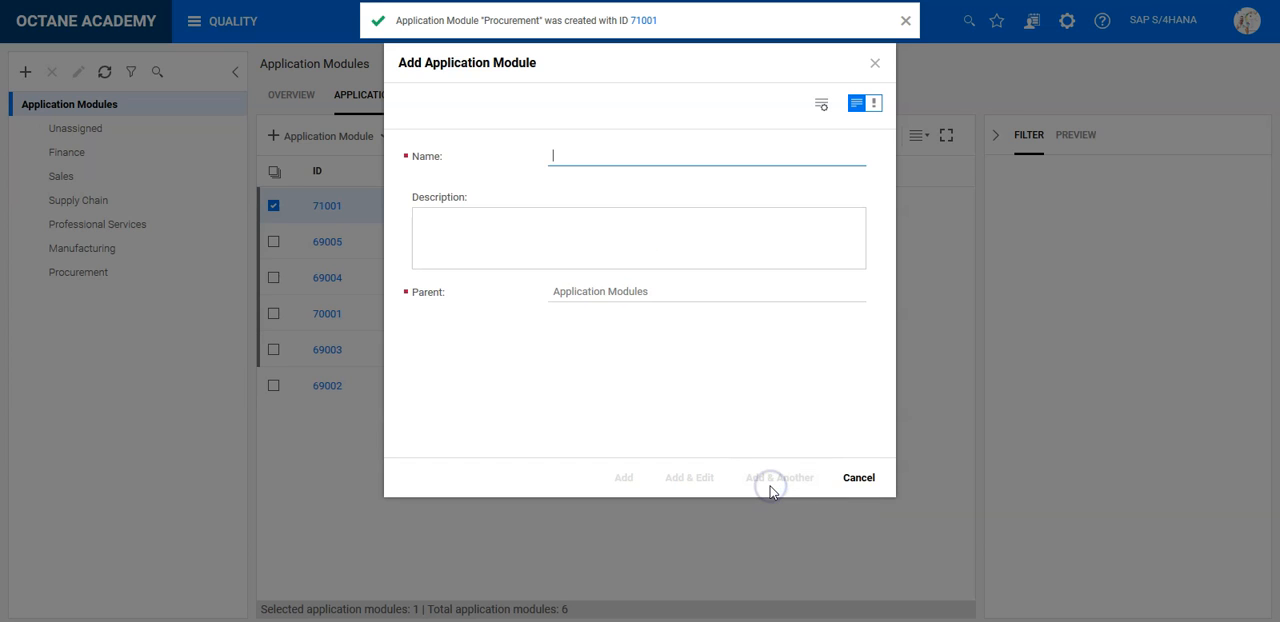
- Create the top-level application modules R&D and Engineering and Asset Management, and close the creation form
{"action": "type", "text": "R&D and Engineering"}
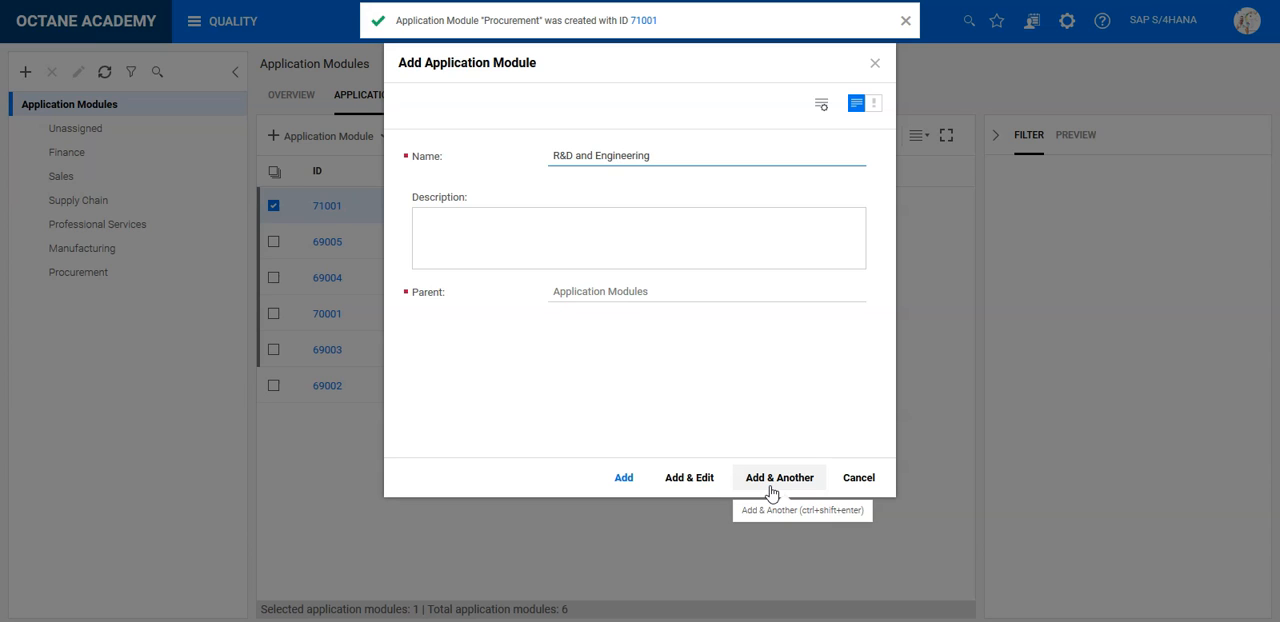
{"action": "left_click", "coordinate": [771, 480]}
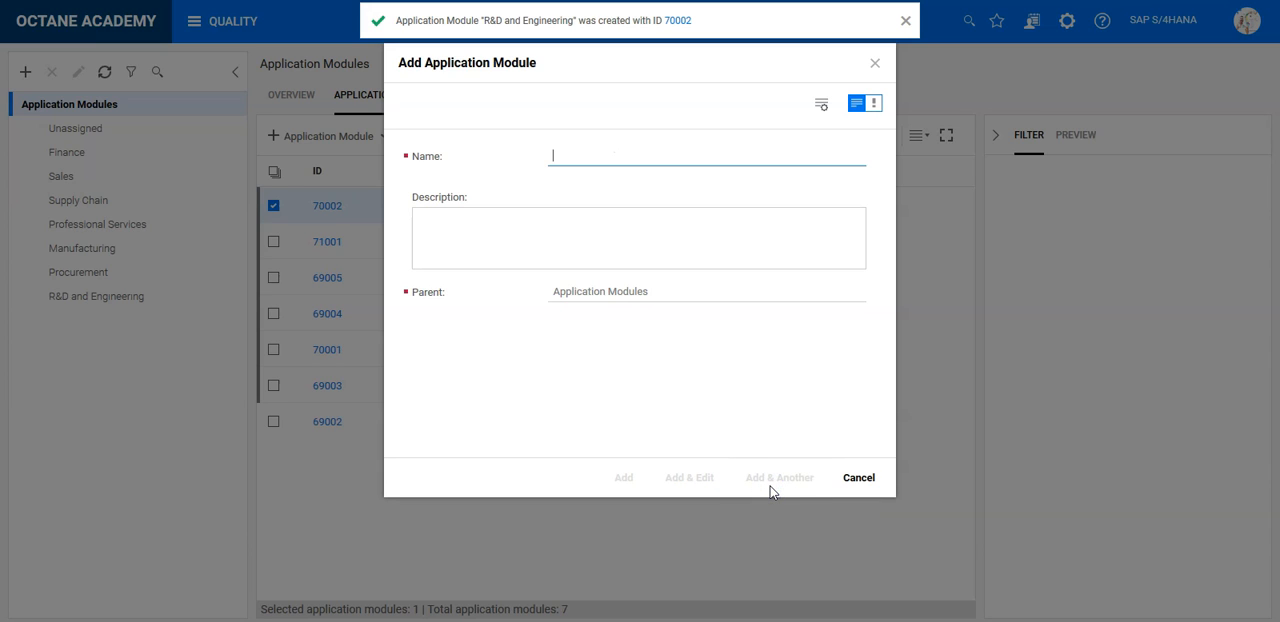
{"action": "type", "text": "Asset Manag"}
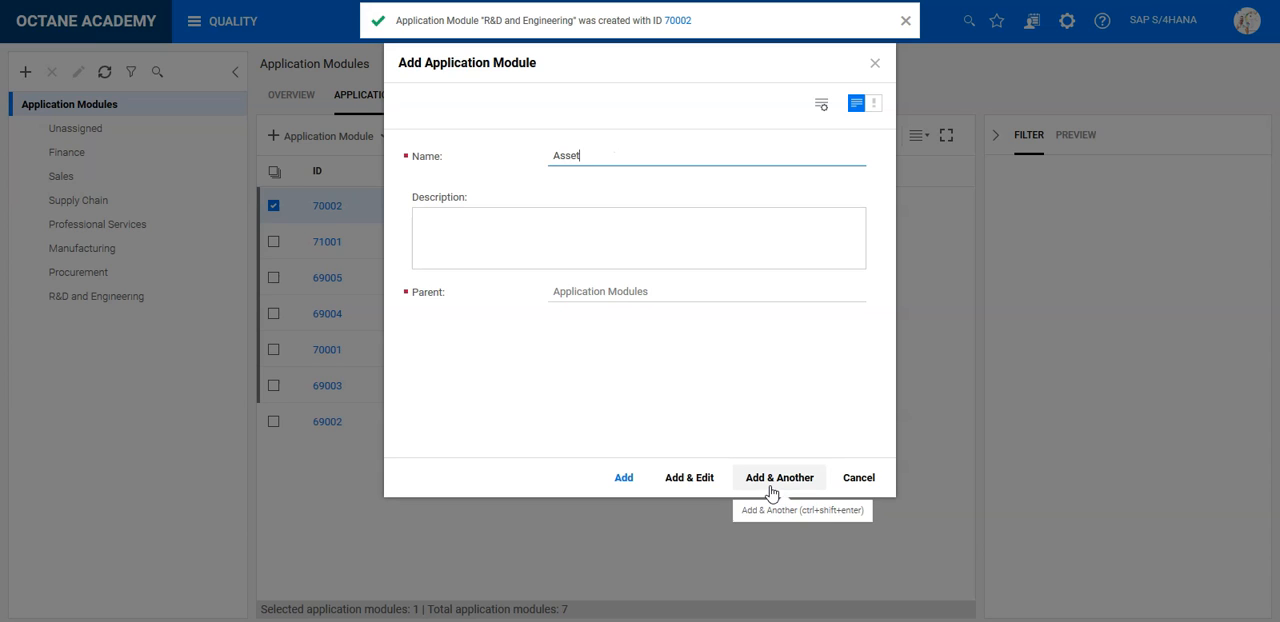
{"action": "type", "text": "emen"}
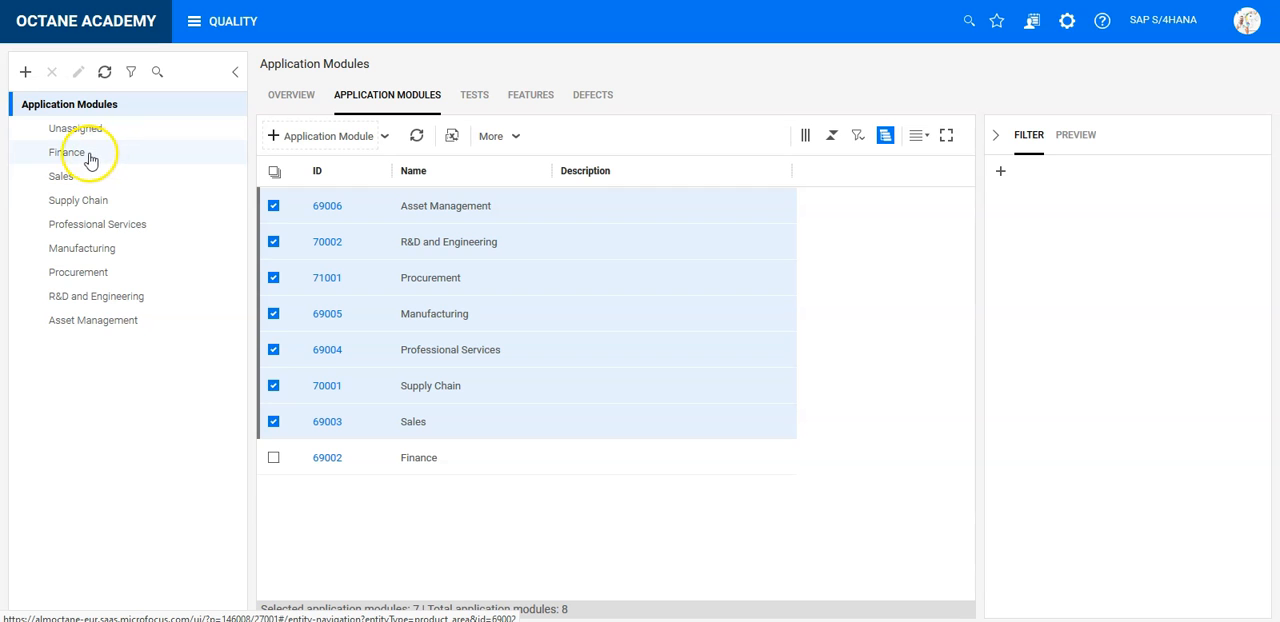
- Add three child application modules under Finance, named Cost Management, Finance operation and Billing
{"action": "left_click", "coordinate": [74, 160]}
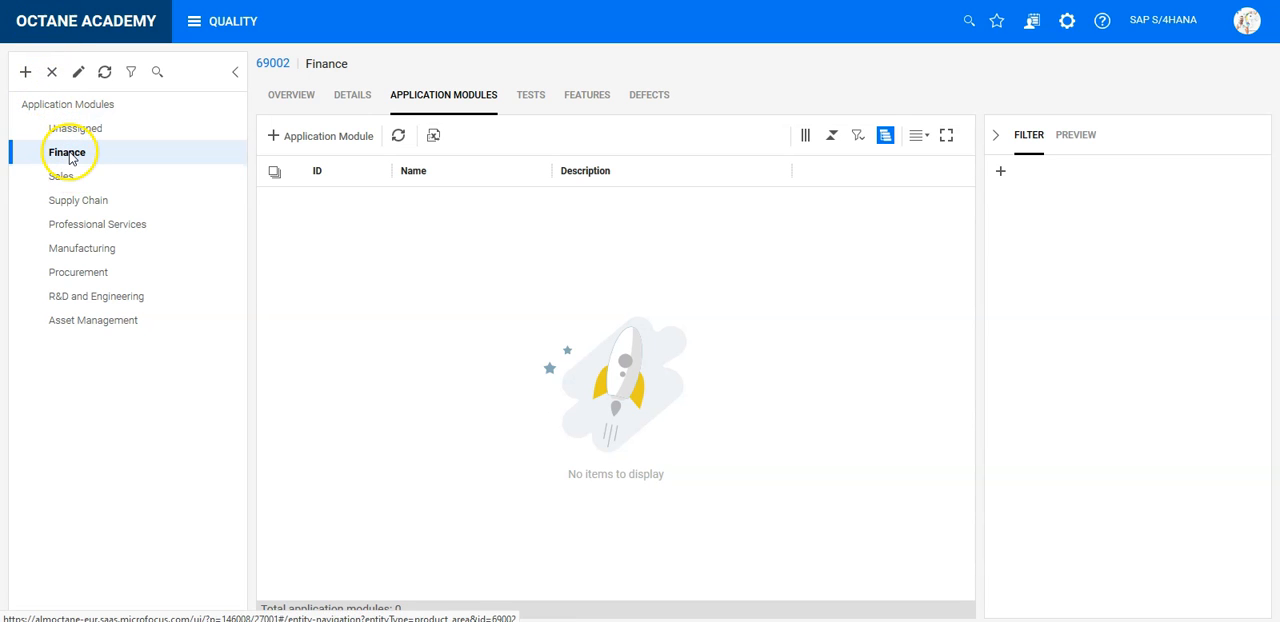
{"action": "left_click", "coordinate": [322, 135]}
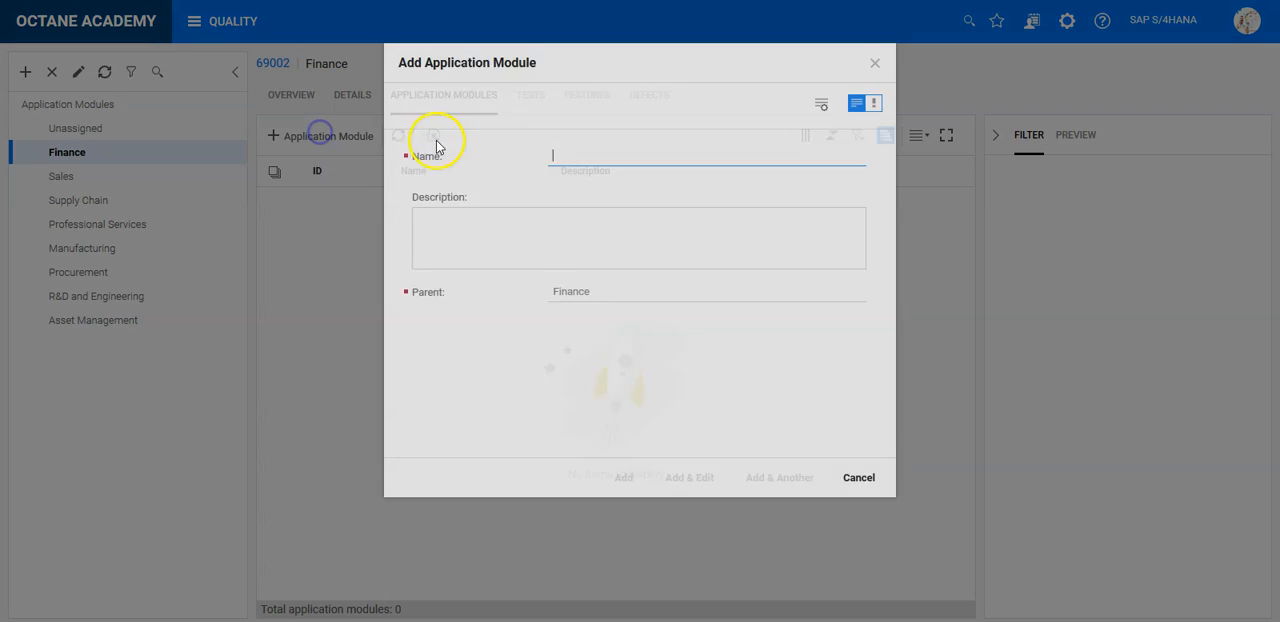
{"action": "type", "text": "Cost Management"}
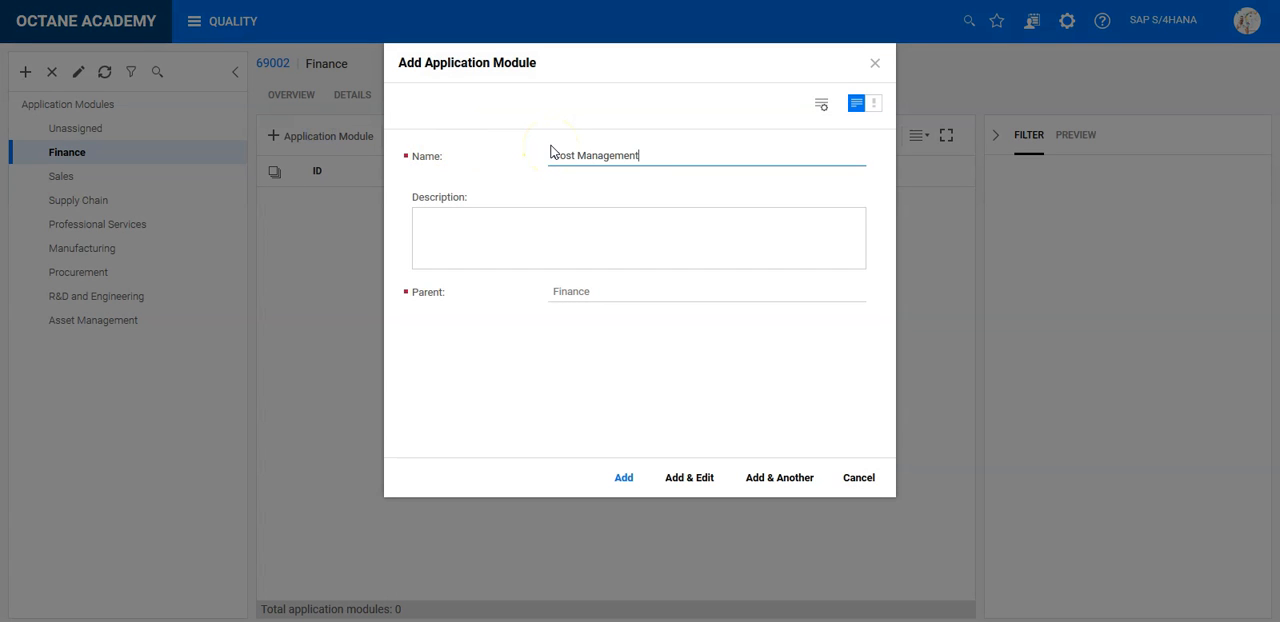
{"action": "left_click", "coordinate": [772, 478]}
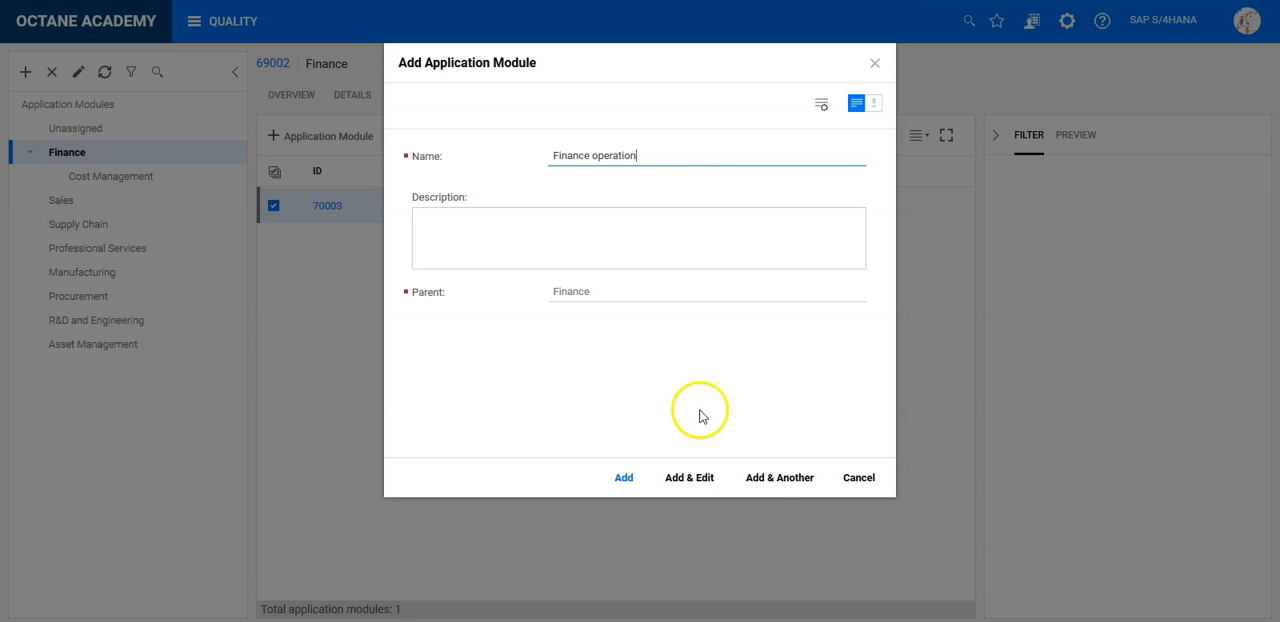
{"action": "left_click", "coordinate": [777, 474]}
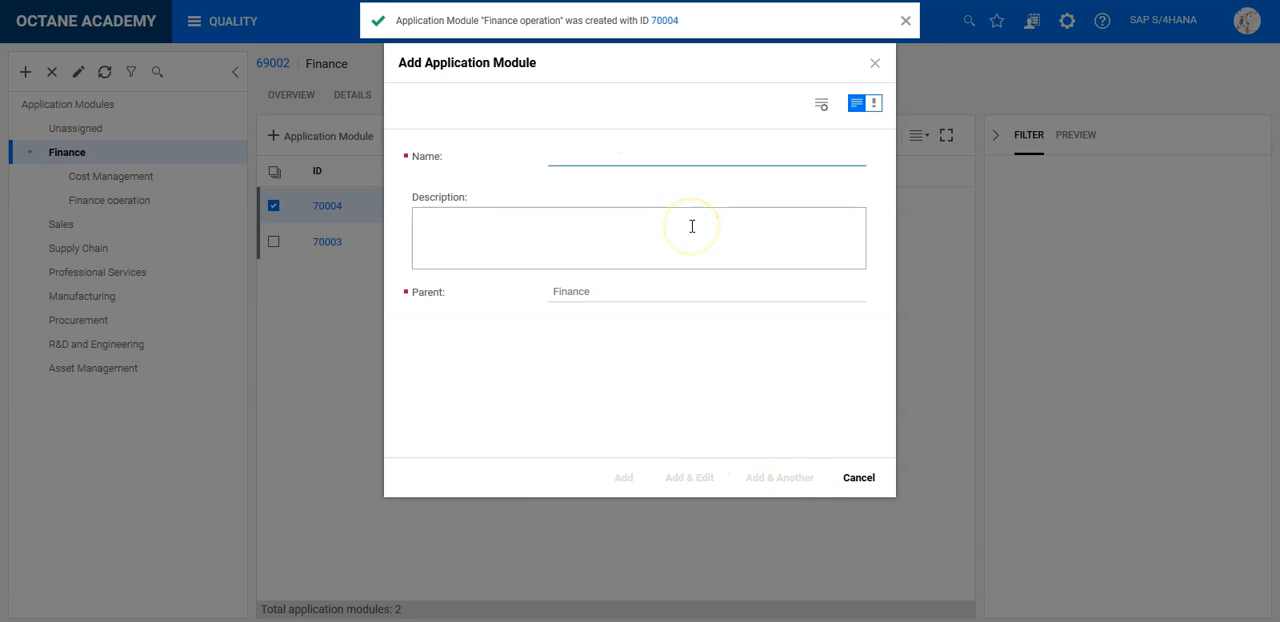
{"action": "left_click", "coordinate": [629, 479]}
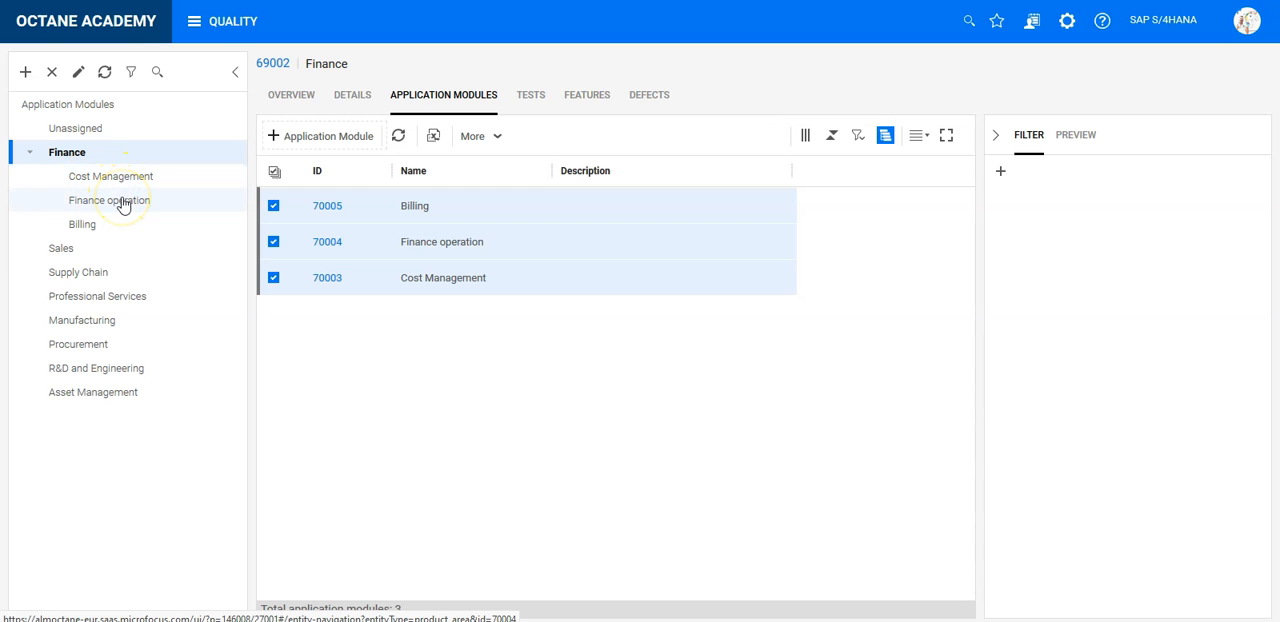
- Show the overview dashboard of the Finance application module
{"action": "left_click", "coordinate": [127, 231]}
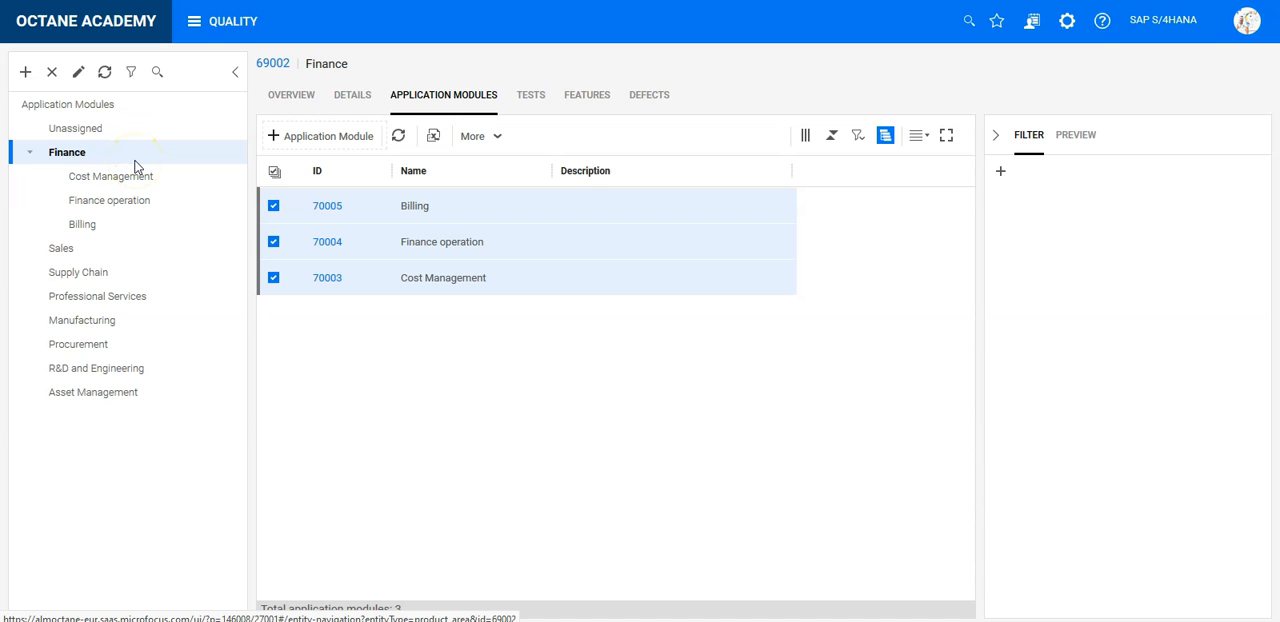
{"action": "left_click", "coordinate": [291, 93]}
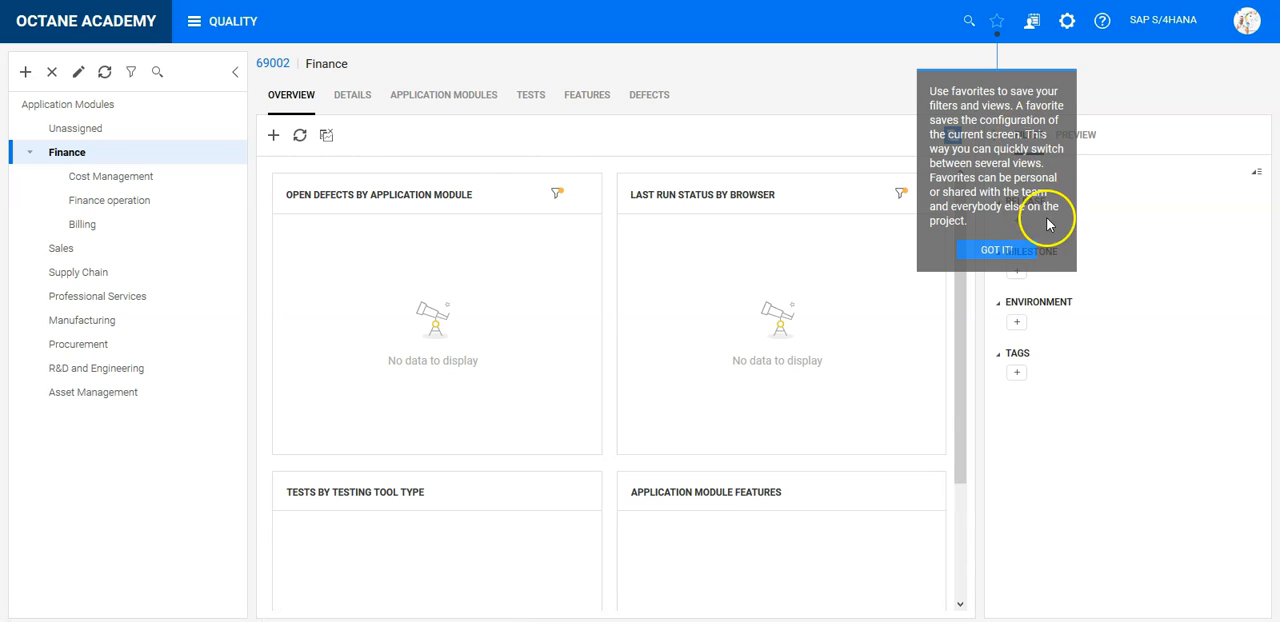
- Dismiss the favorites tip, switch to the workspace dashboard and remove all of its widgets
{"action": "left_click", "coordinate": [1027, 249]}
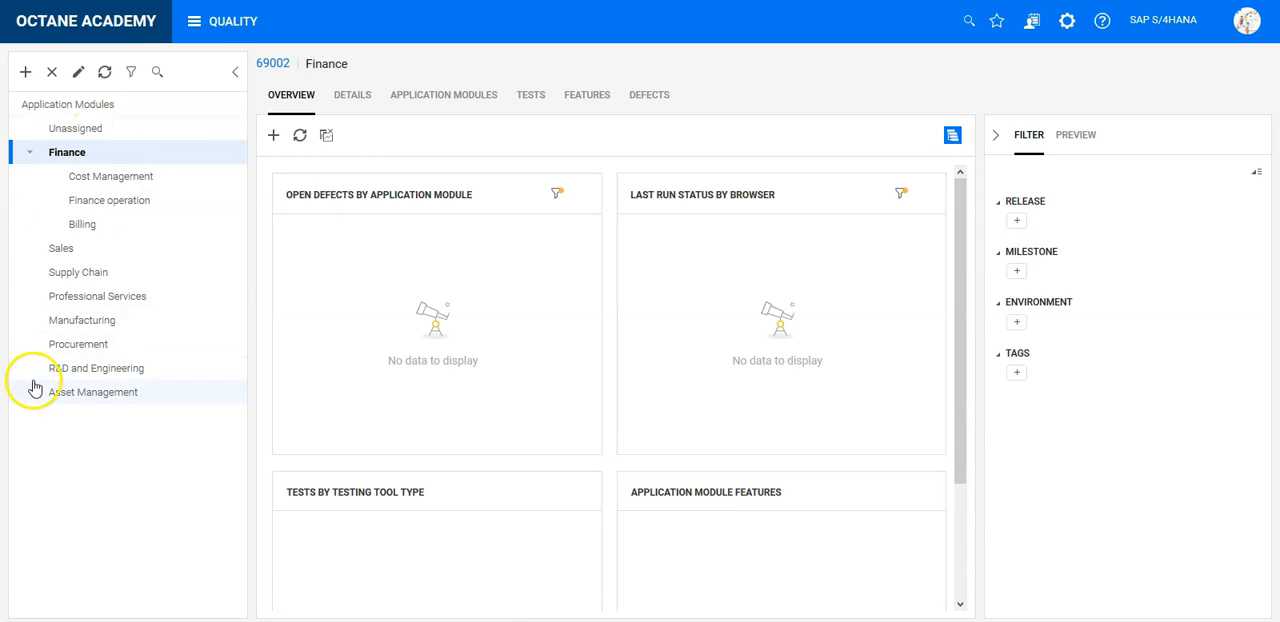
{"action": "left_click", "coordinate": [219, 34]}
{"action": "left_click", "coordinate": [99, 122]}
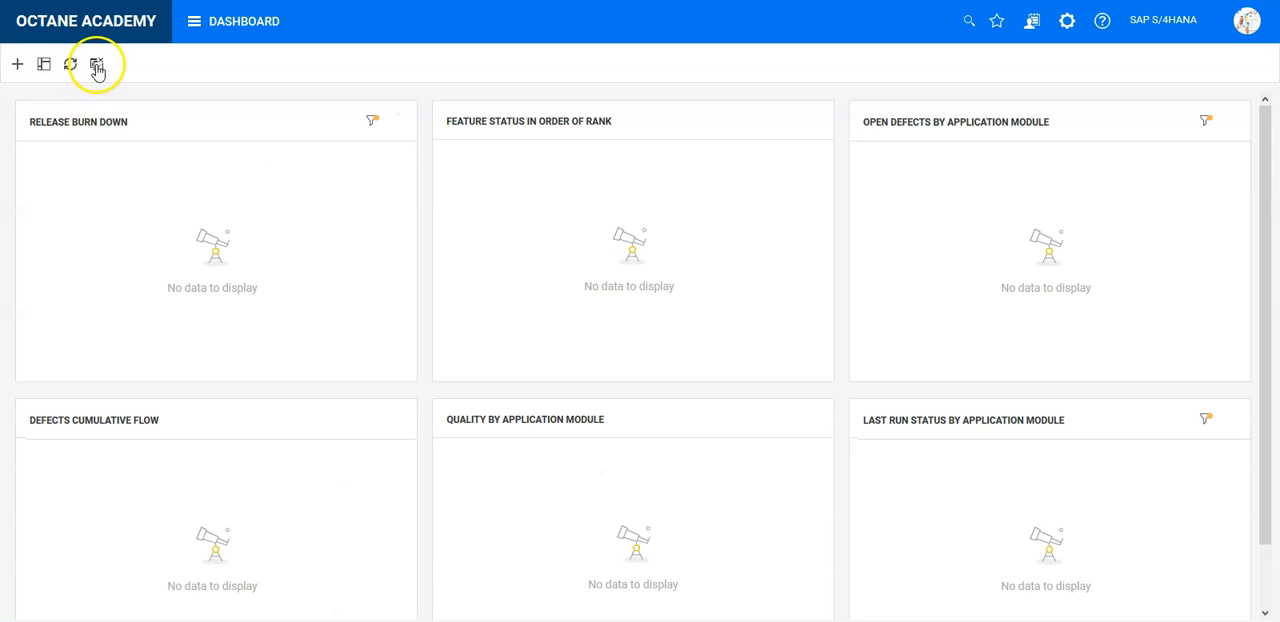
{"action": "left_click", "coordinate": [97, 64]}
{"action": "left_click", "coordinate": [718, 241]}
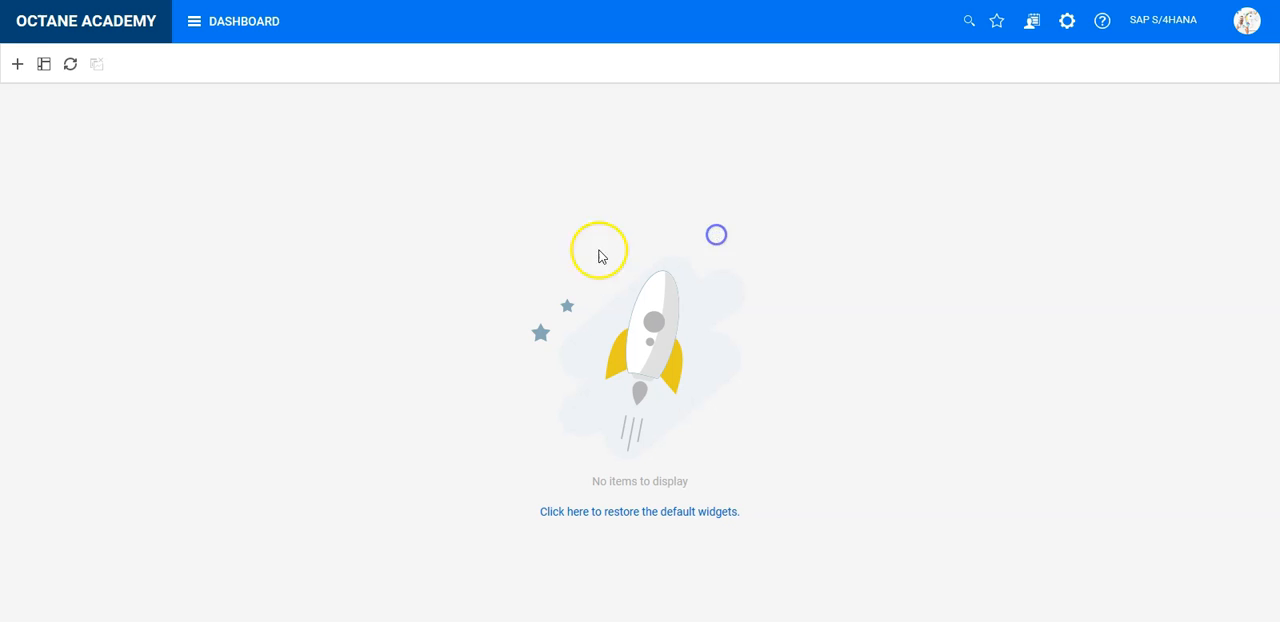
- Add the Quality by application module widget to the dashboard and set the dashboard layout to 100%
{"action": "left_click", "coordinate": [17, 66]}
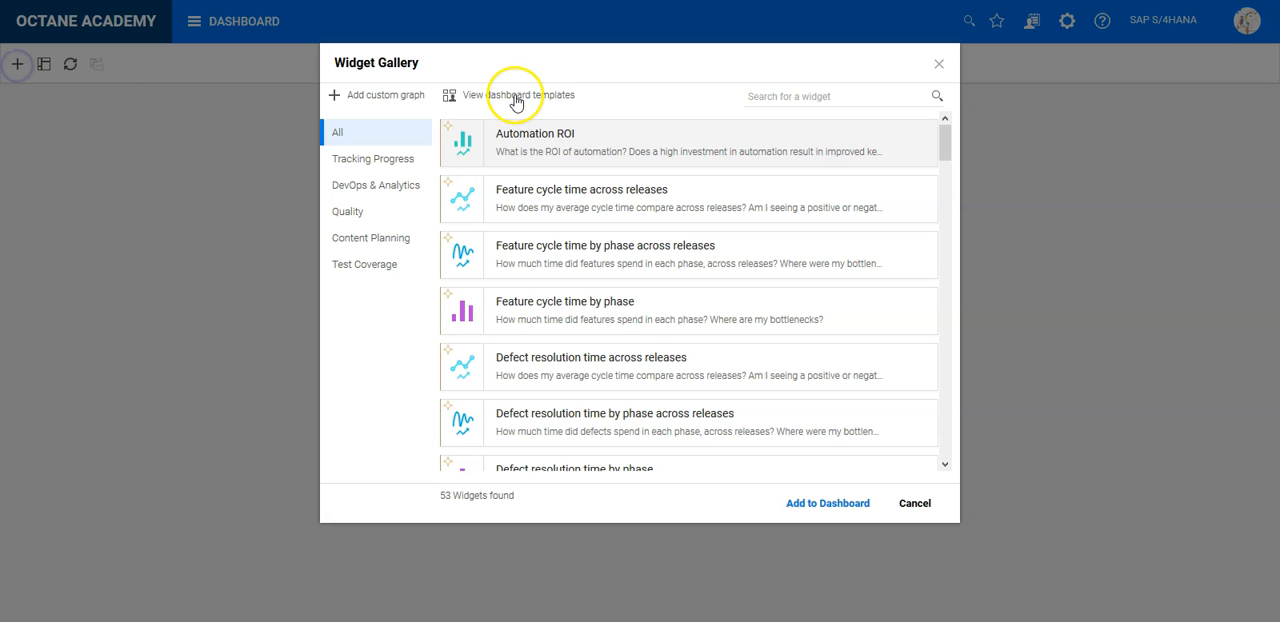
{"action": "left_click", "coordinate": [346, 208]}
{"action": "scroll", "coordinate": [731, 334], "scroll_direction": "down", "scroll_amount": 5}
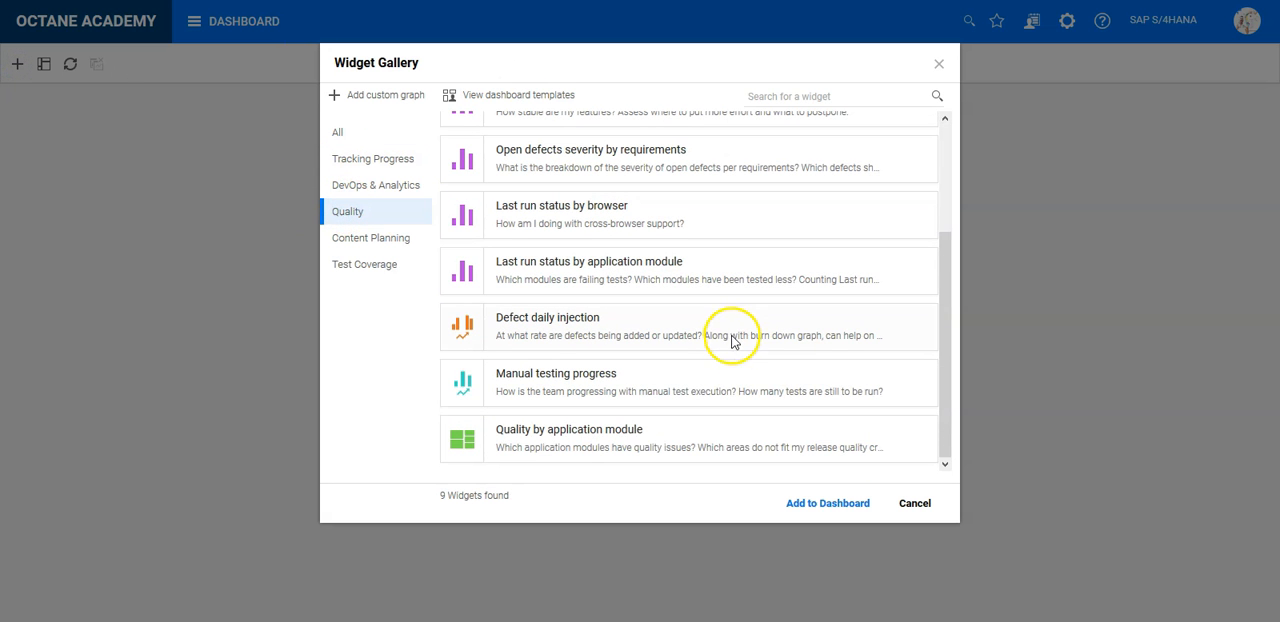
{"action": "double_click", "coordinate": [560, 461]}
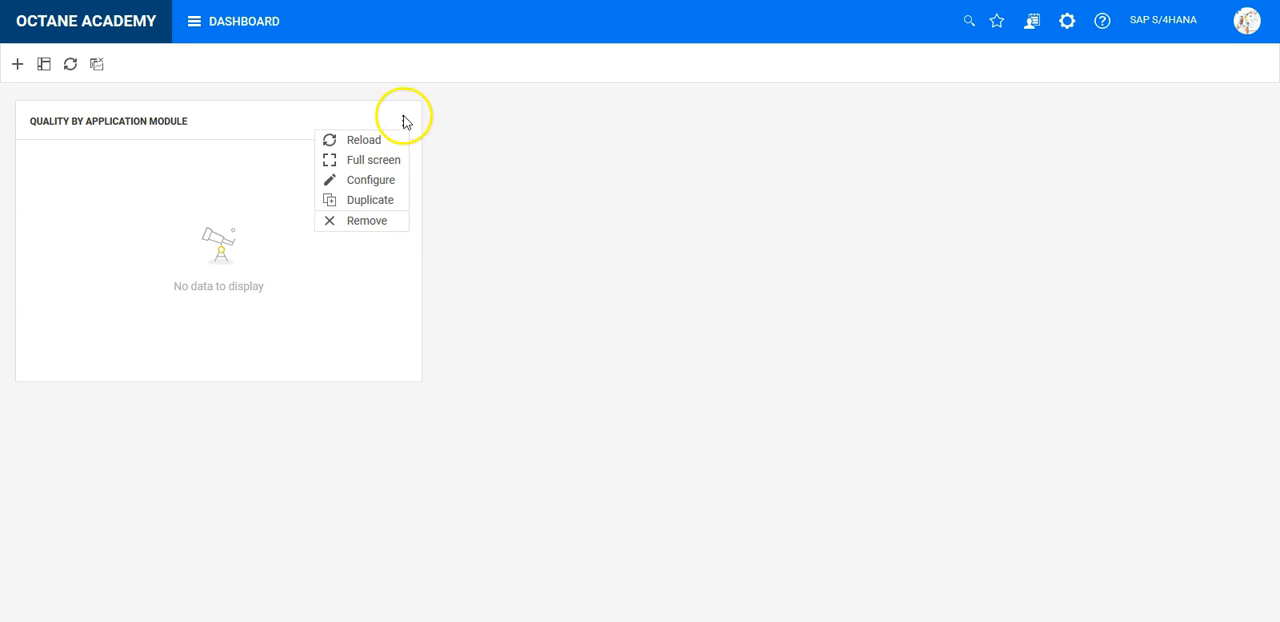
{"action": "left_click", "coordinate": [42, 65]}
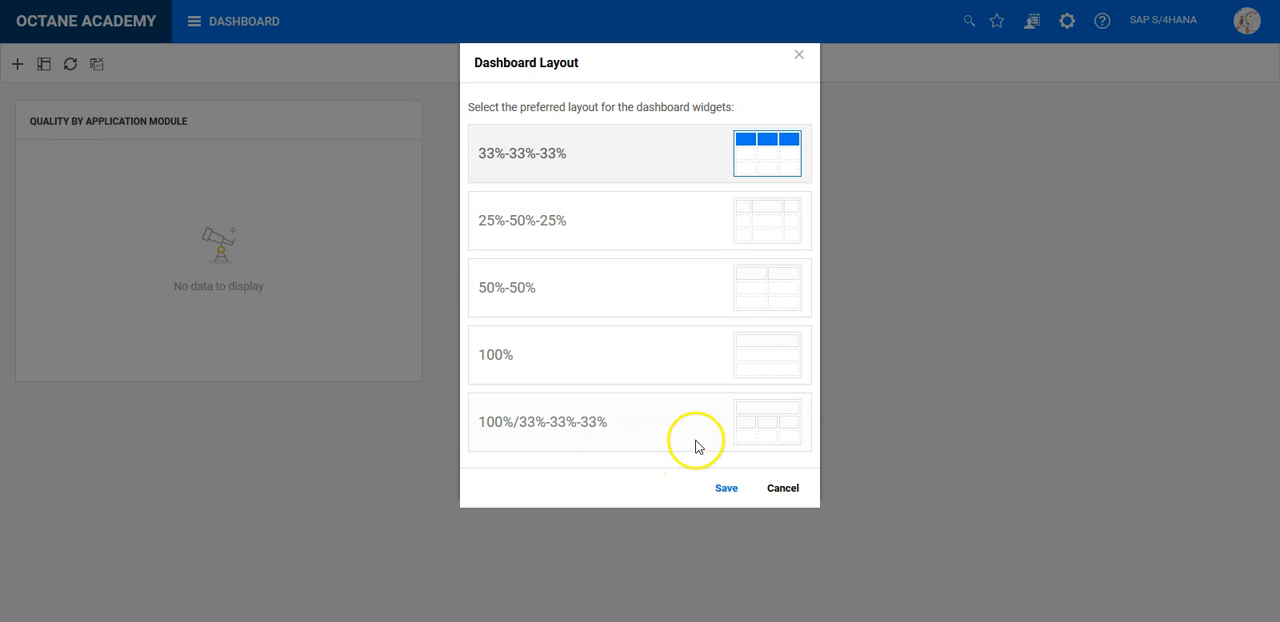
{"action": "left_click", "coordinate": [742, 375]}
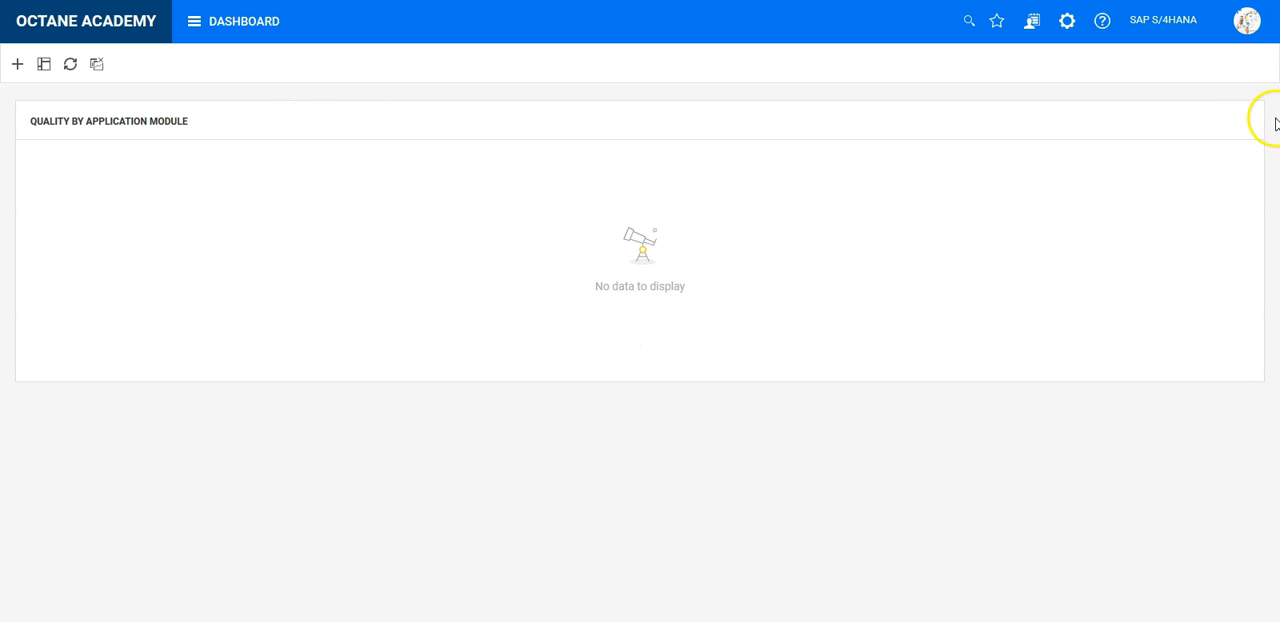
- Configure the Quality by application module widget, clearing the default release from its display settings
{"action": "left_click", "coordinate": [1245, 121]}
{"action": "left_click", "coordinate": [1212, 180]}
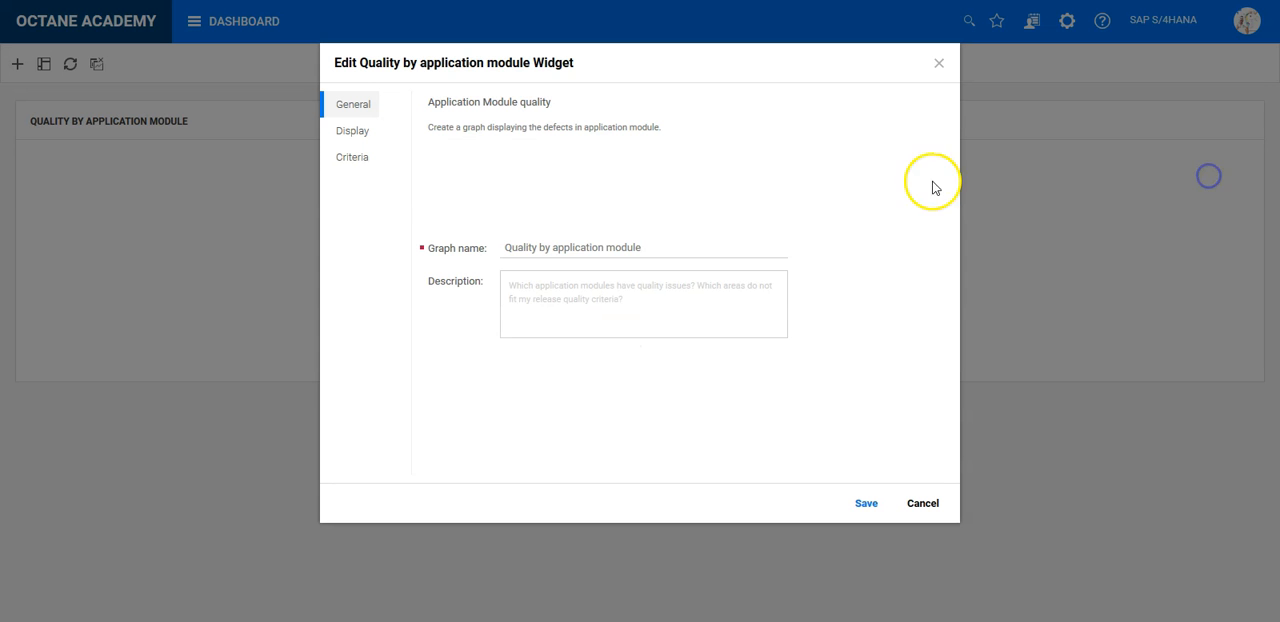
{"action": "left_click", "coordinate": [370, 137]}
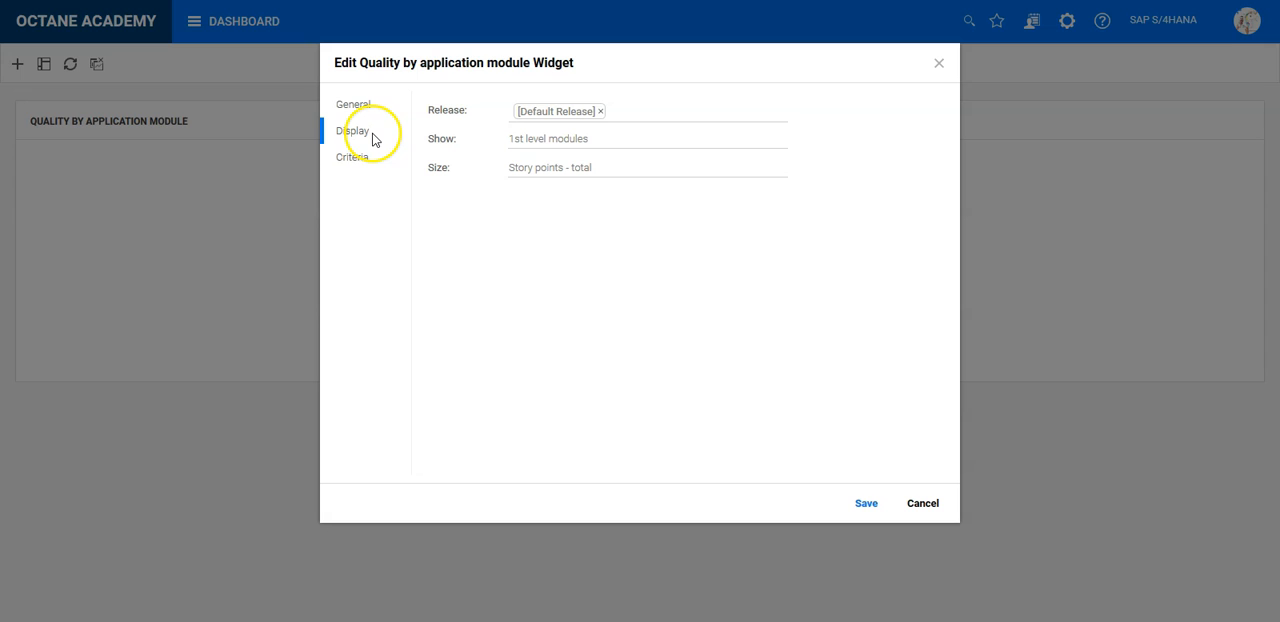
{"action": "left_click", "coordinate": [600, 111]}
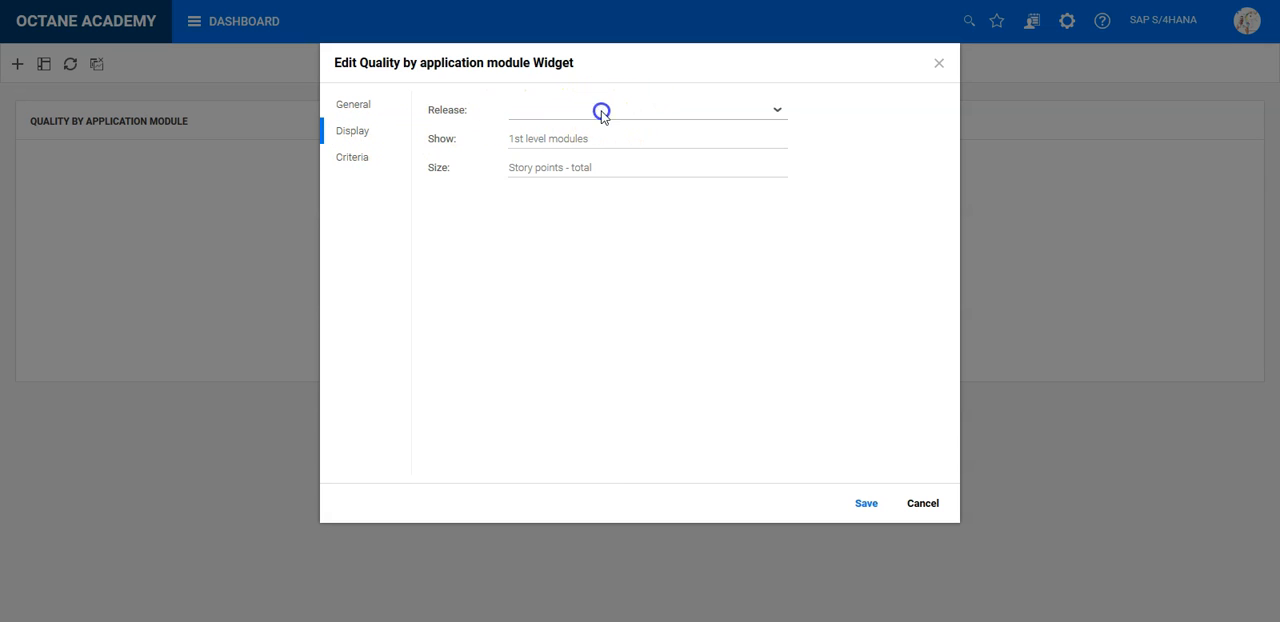
{"action": "left_click", "coordinate": [624, 107]}
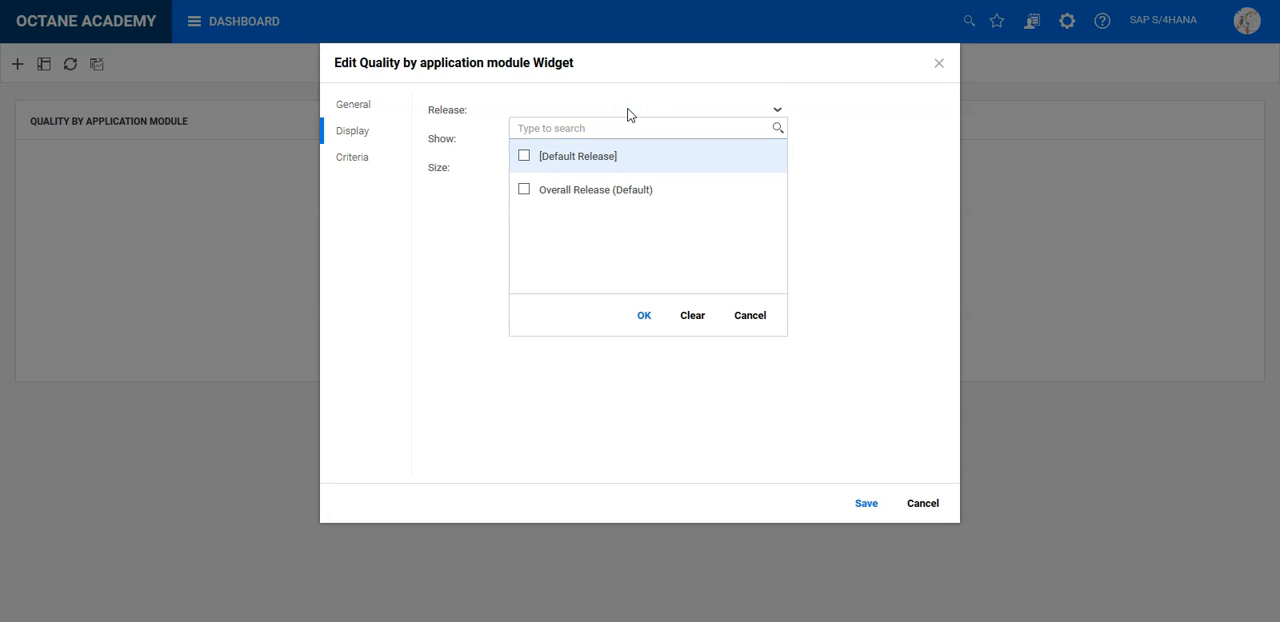
{"action": "left_click", "coordinate": [628, 112]}
- Set the widget's display size to Number of tests and save the configuration
{"action": "left_click", "coordinate": [590, 139]}
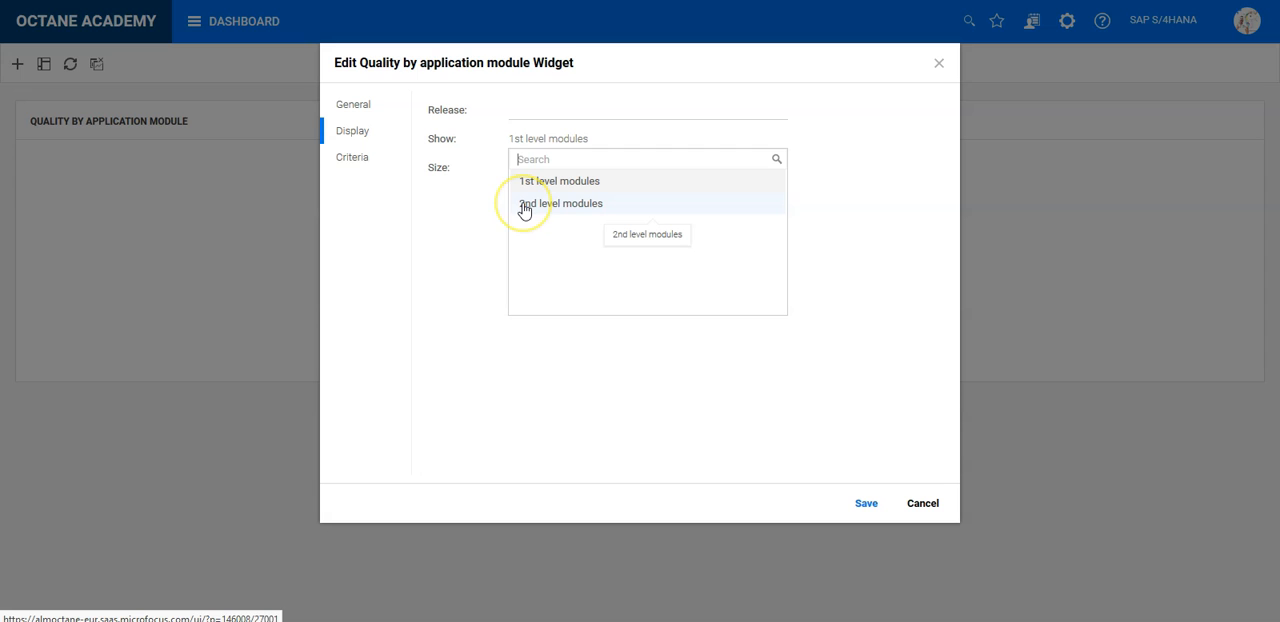
{"action": "left_click", "coordinate": [431, 224]}
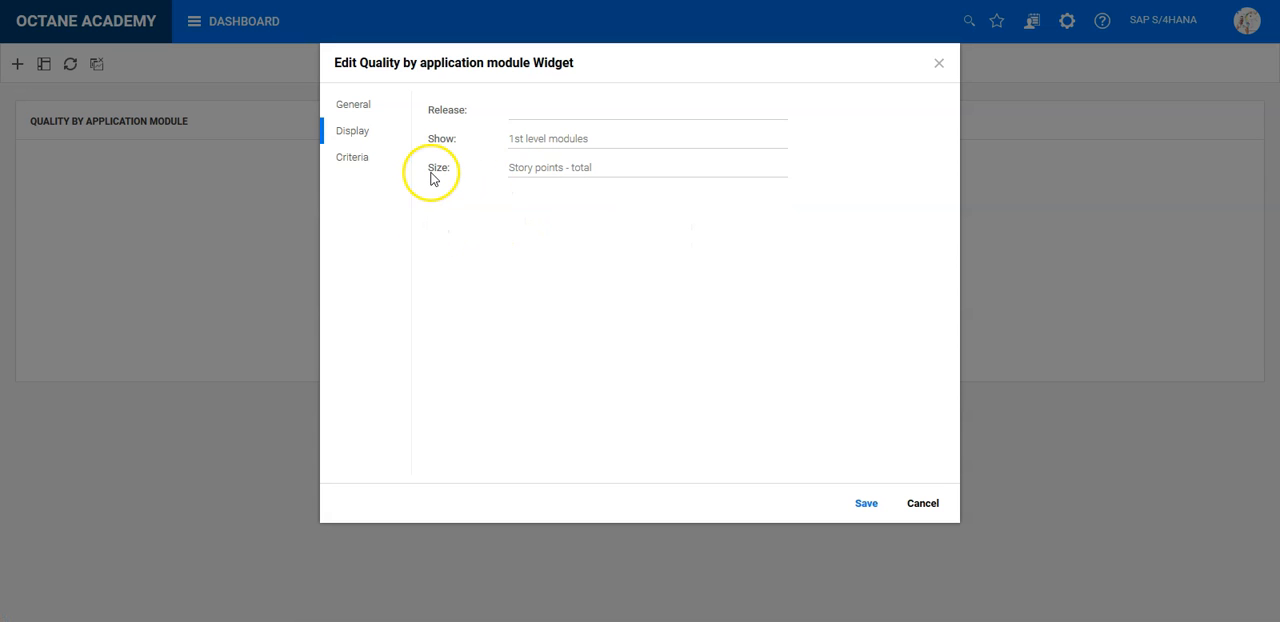
{"action": "left_click", "coordinate": [545, 167]}
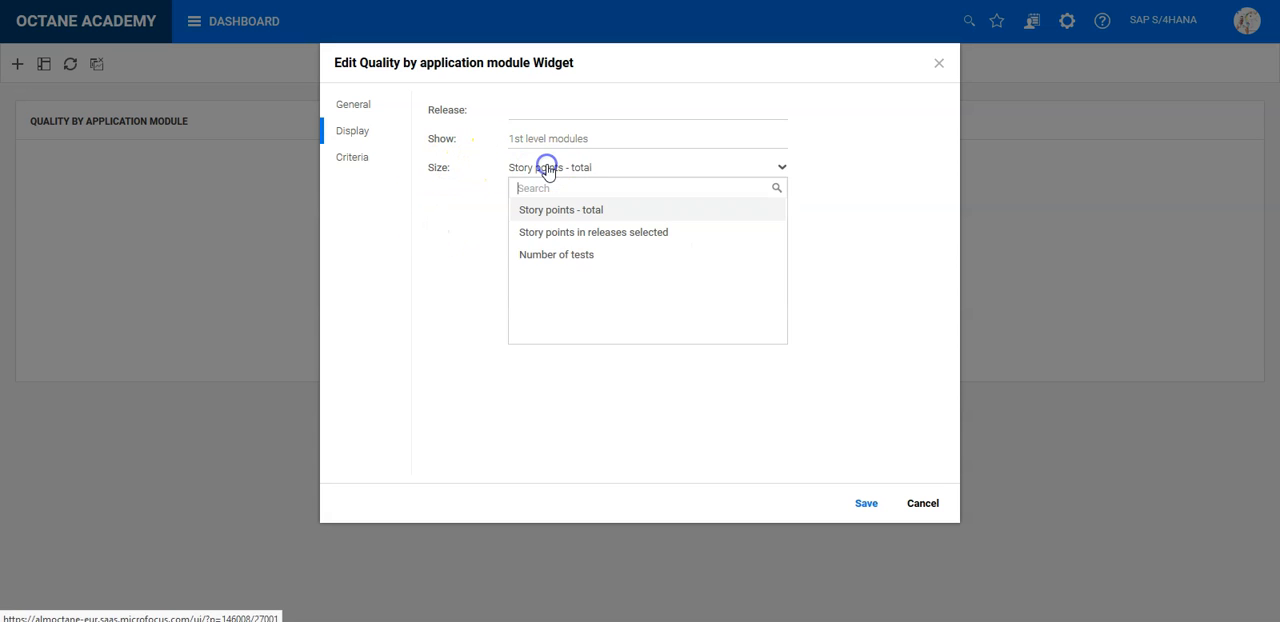
{"action": "left_click", "coordinate": [572, 219]}
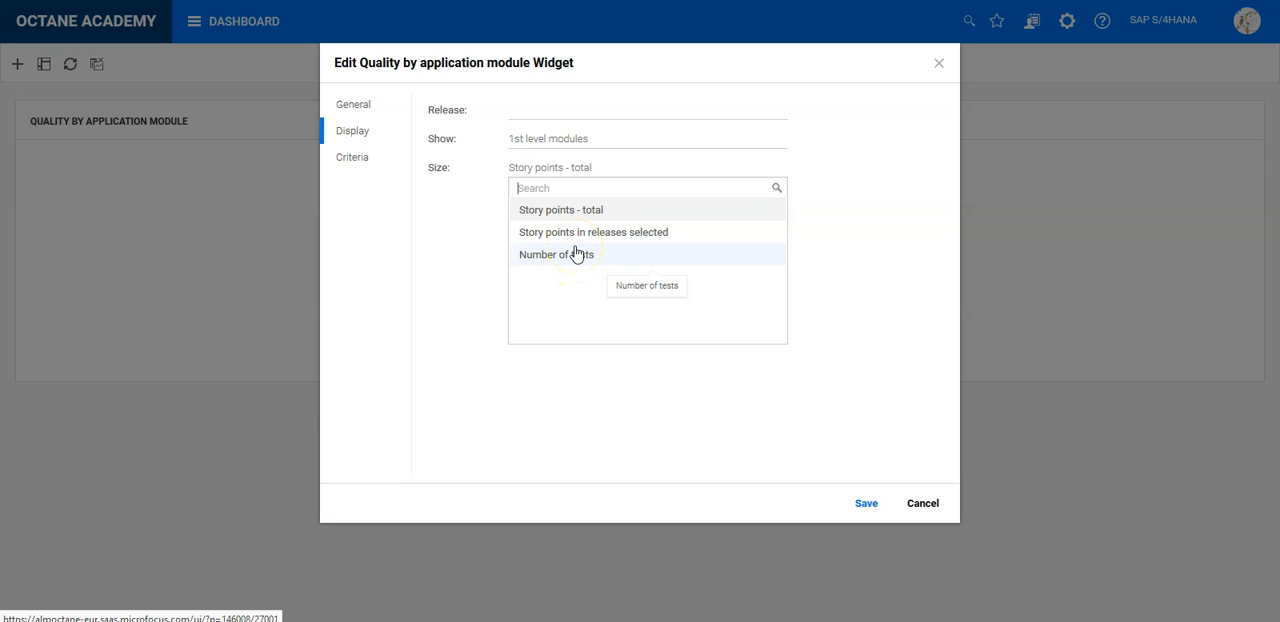
{"action": "left_click", "coordinate": [575, 254]}
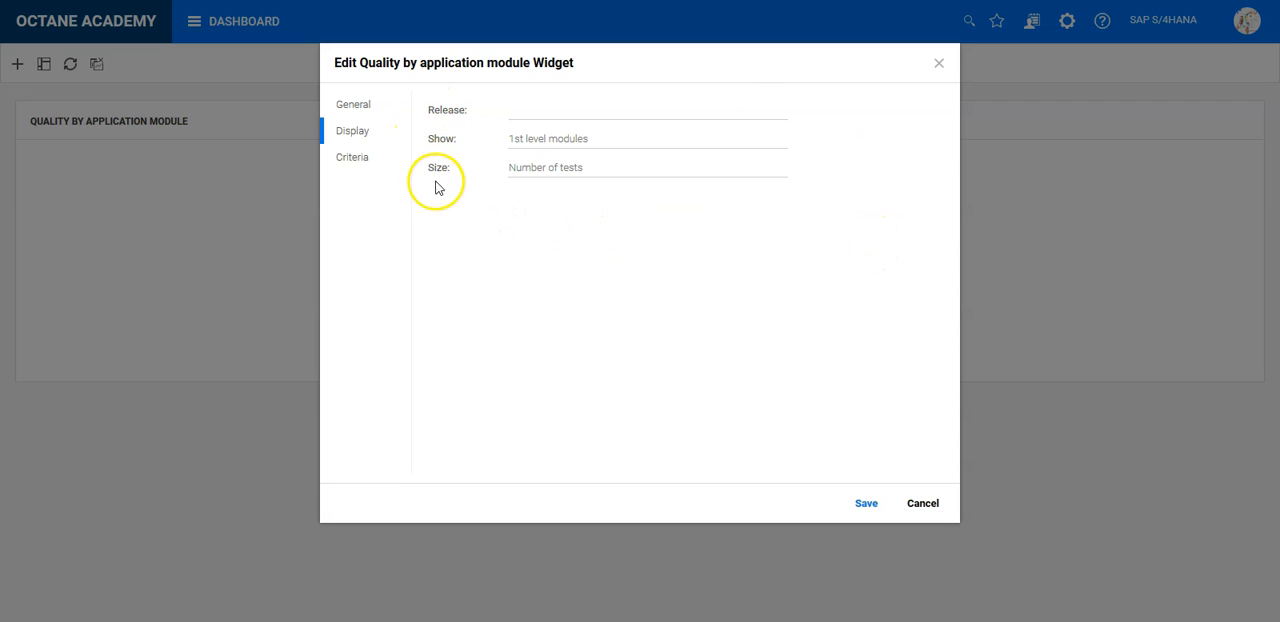
{"action": "left_click", "coordinate": [864, 510]}
- Rename the dashboard widget as Quality by SAP S/4 HANA Modules
{"action": "double_click", "coordinate": [171, 120]}
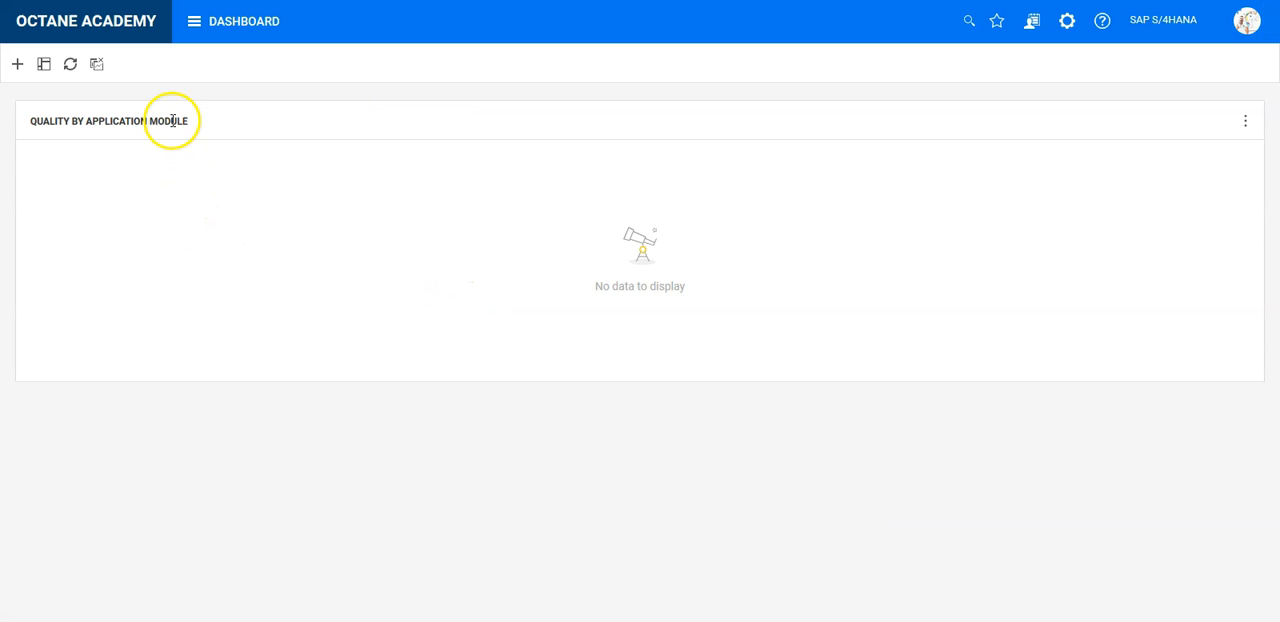
{"action": "triple_click", "coordinate": [171, 120]}
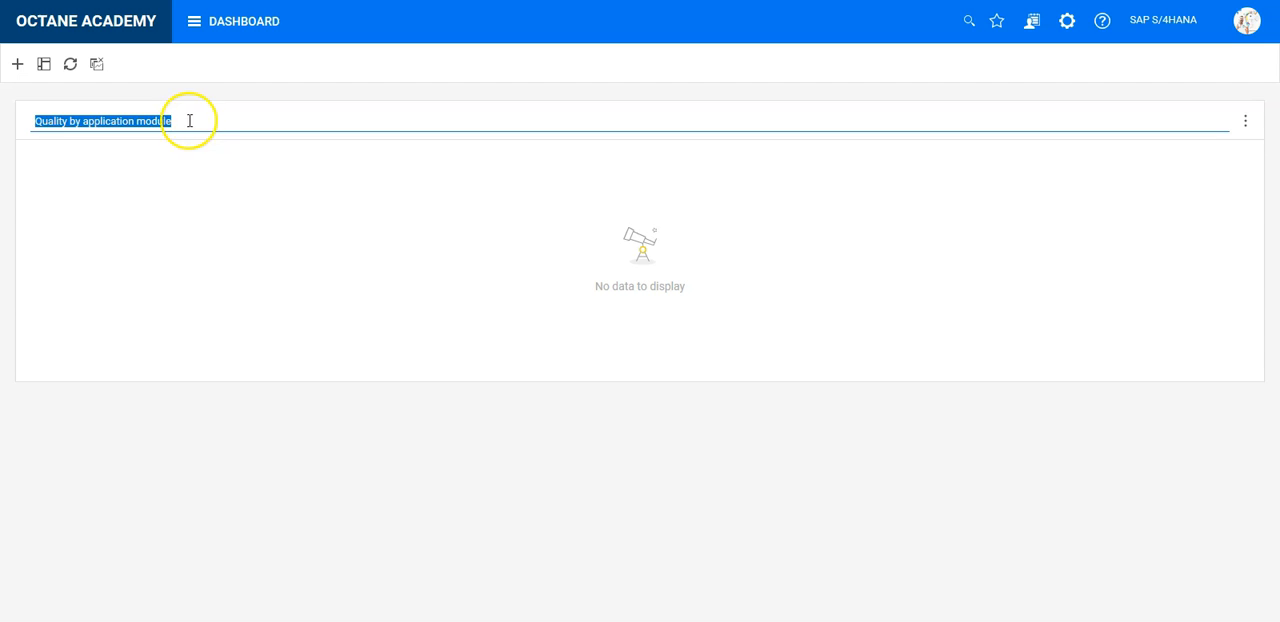
{"action": "left_click", "coordinate": [189, 120]}
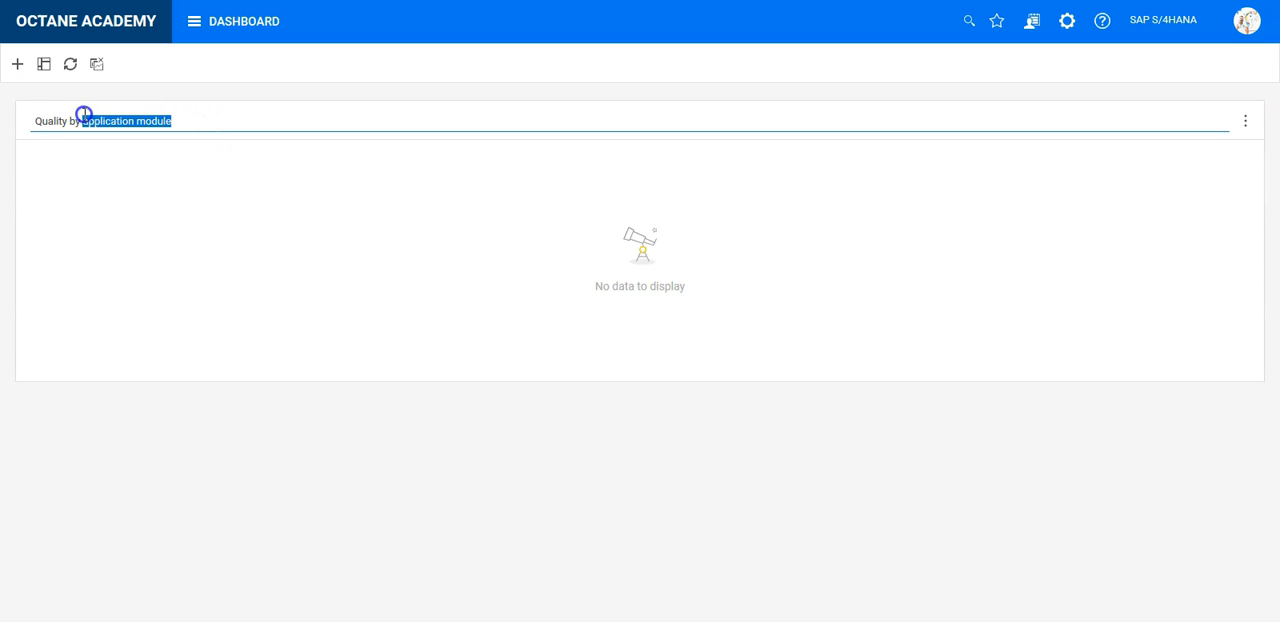
{"action": "type", "text": "SAP"}
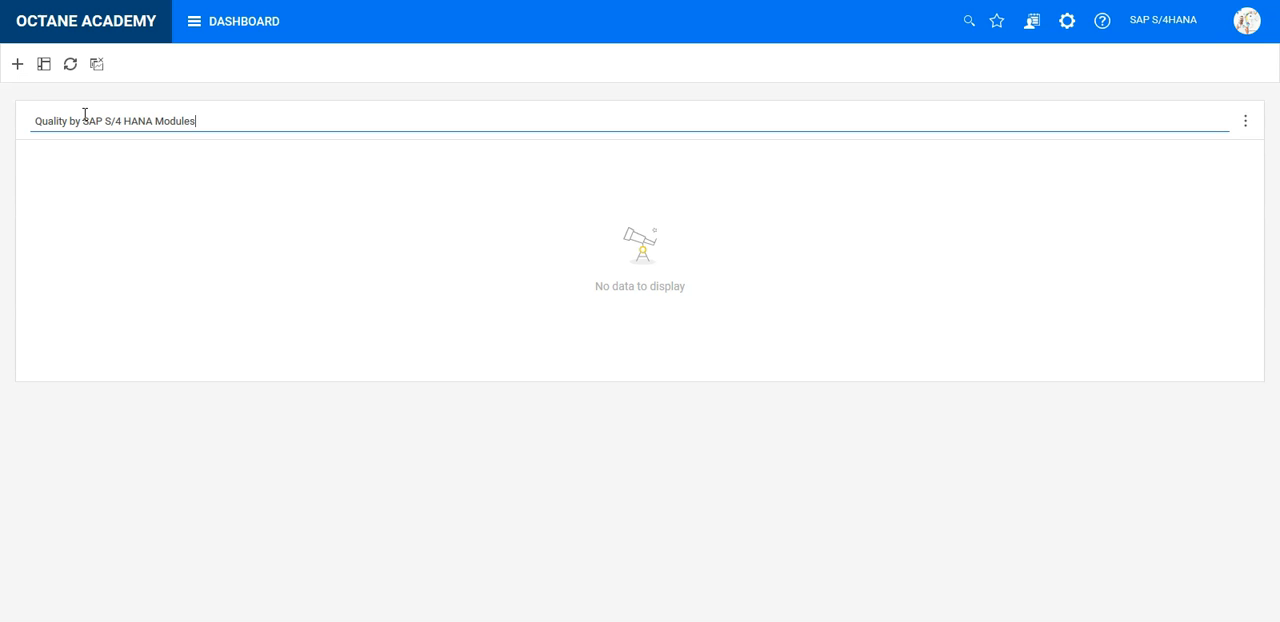
{"action": "key", "text": "Return"}
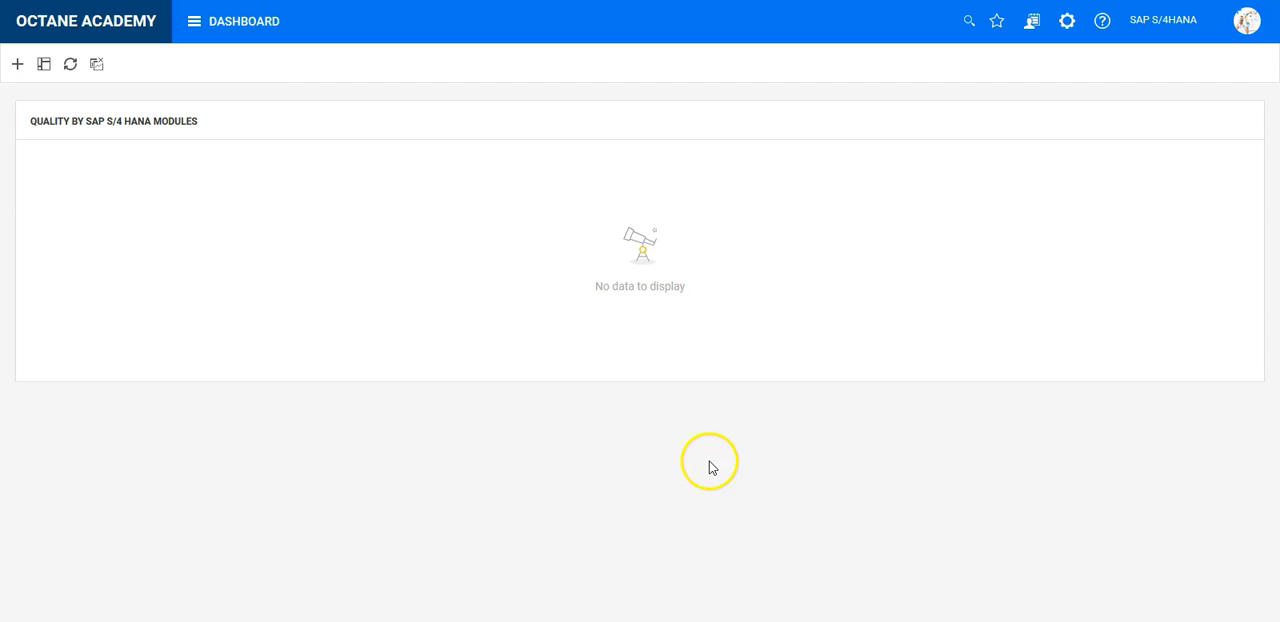
- Create the manual test Example 1 in the Finance application module and return to the dashboard
{"action": "left_click", "coordinate": [244, 33]}
{"action": "left_click", "coordinate": [428, 90]}
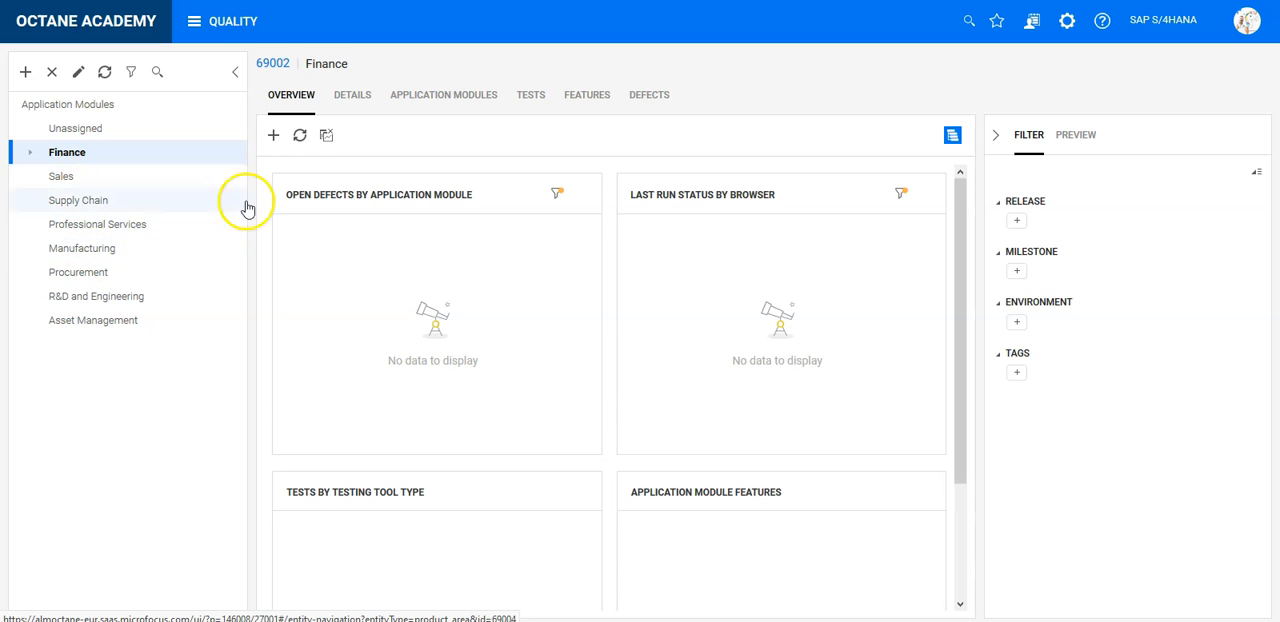
{"action": "left_click", "coordinate": [531, 97]}
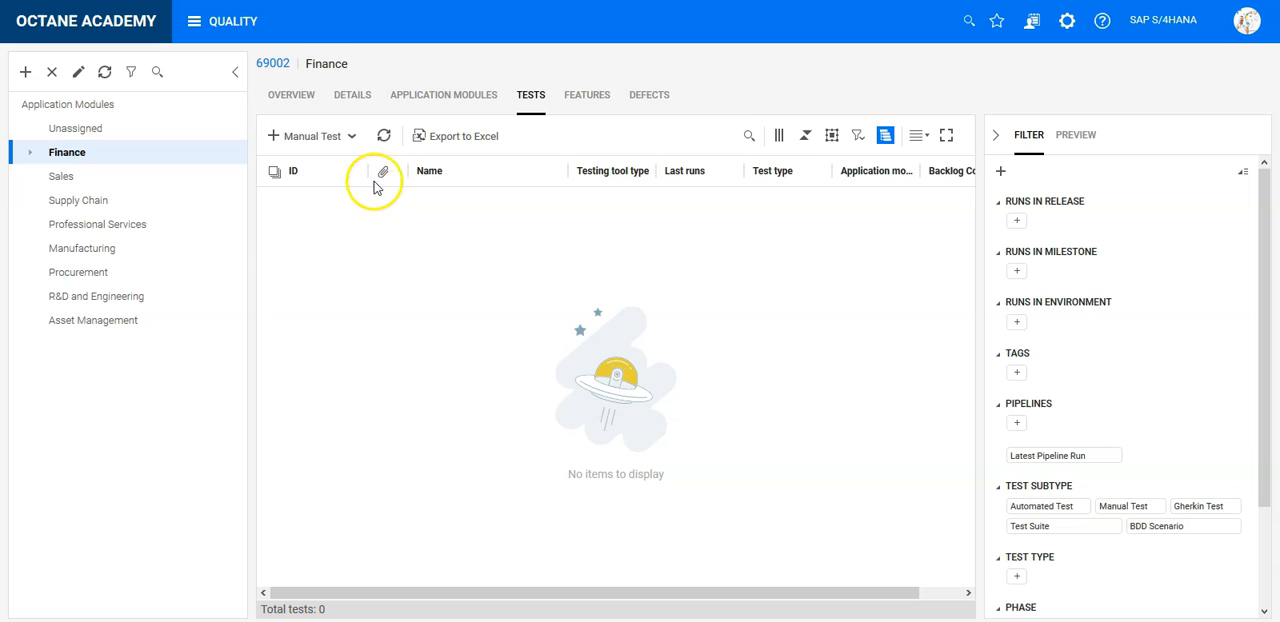
{"action": "left_click", "coordinate": [318, 136]}
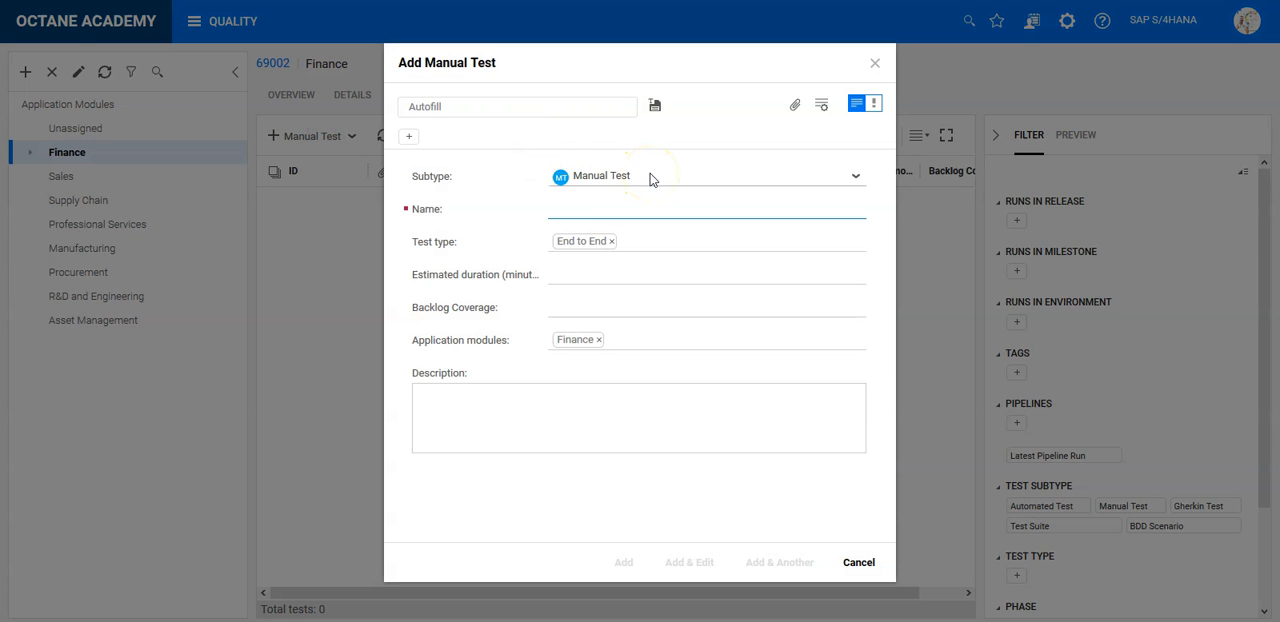
{"action": "type", "text": "Example"}
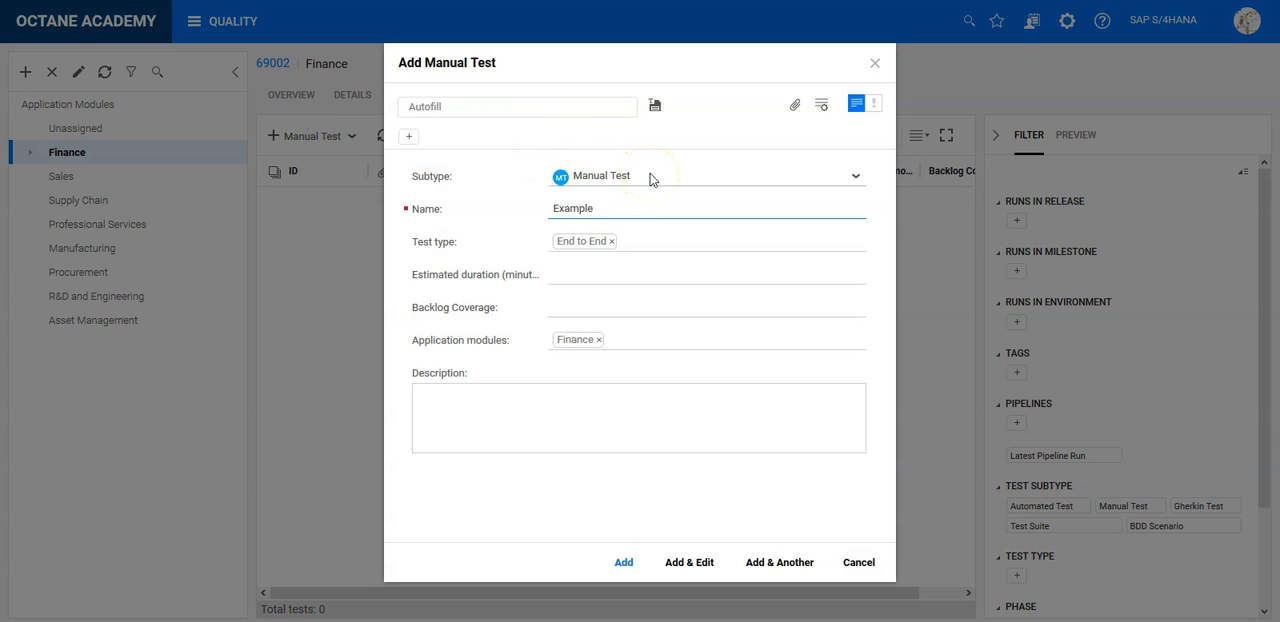
{"action": "type", "text": " 1"}
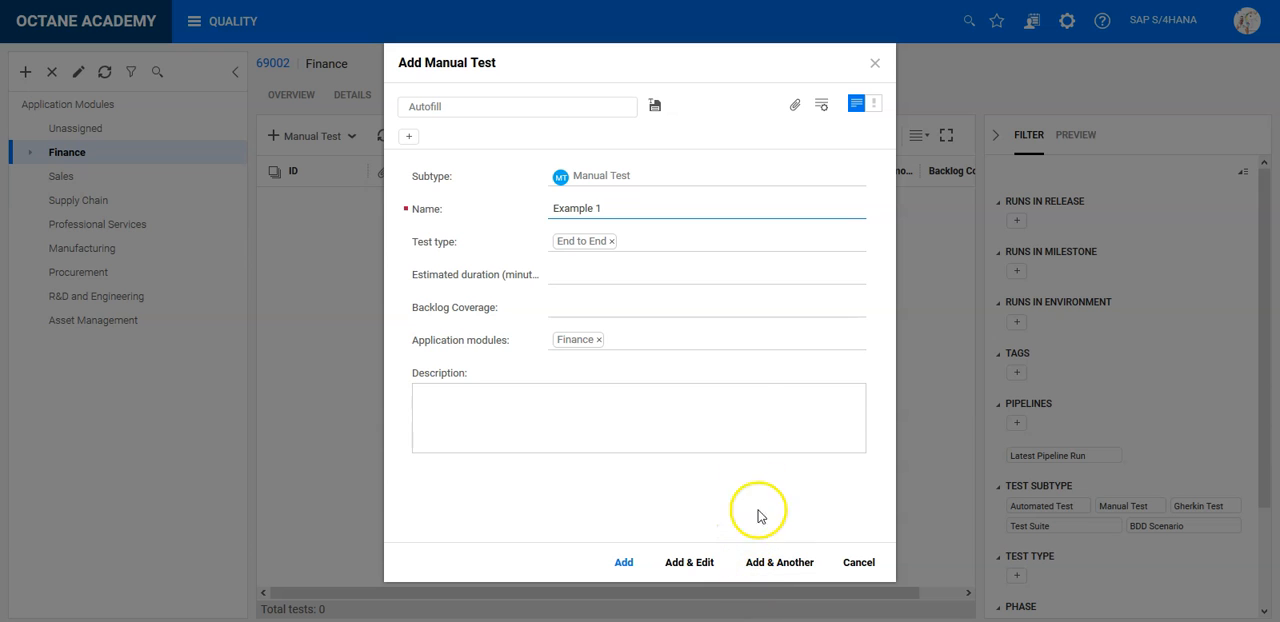
{"action": "left_click", "coordinate": [625, 562]}
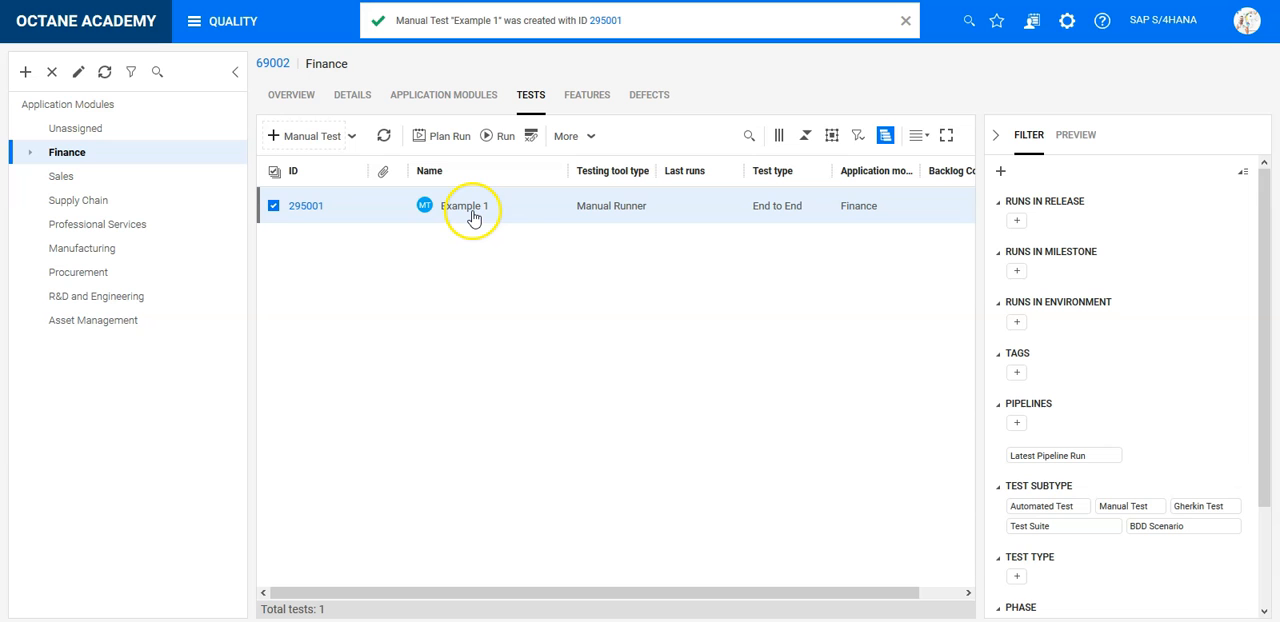
{"action": "left_click", "coordinate": [243, 23]}
{"action": "left_click", "coordinate": [97, 125]}
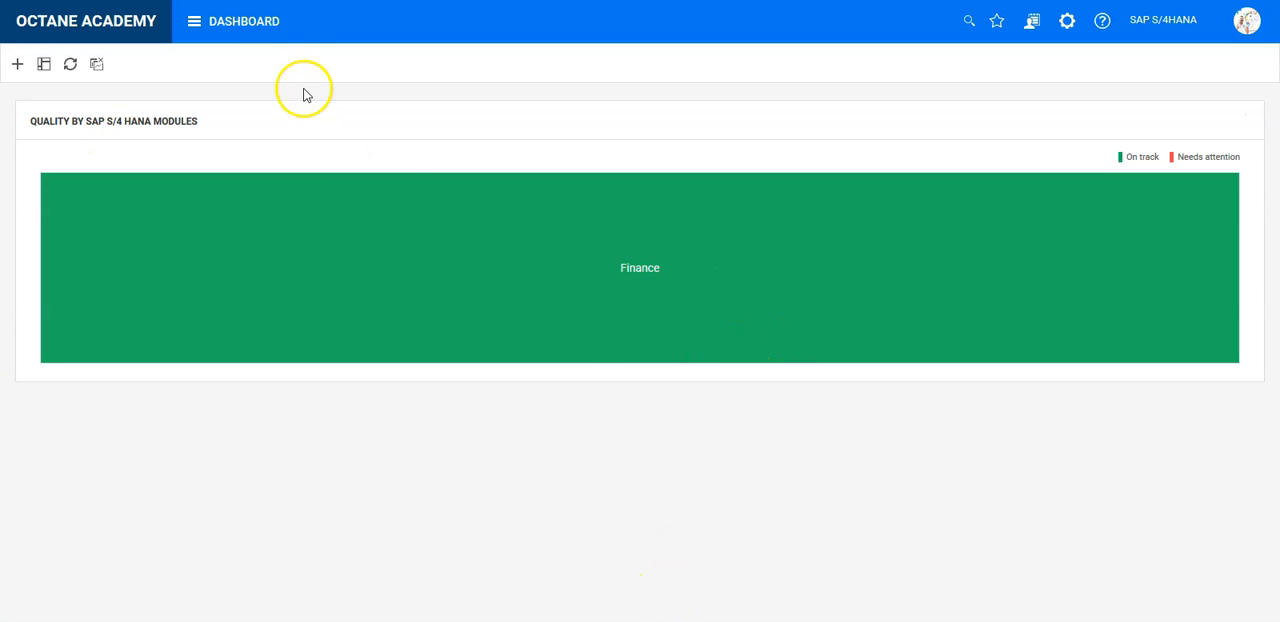
- Create the manual test Example SAles in the Sales application module
{"action": "left_click", "coordinate": [272, 22]}
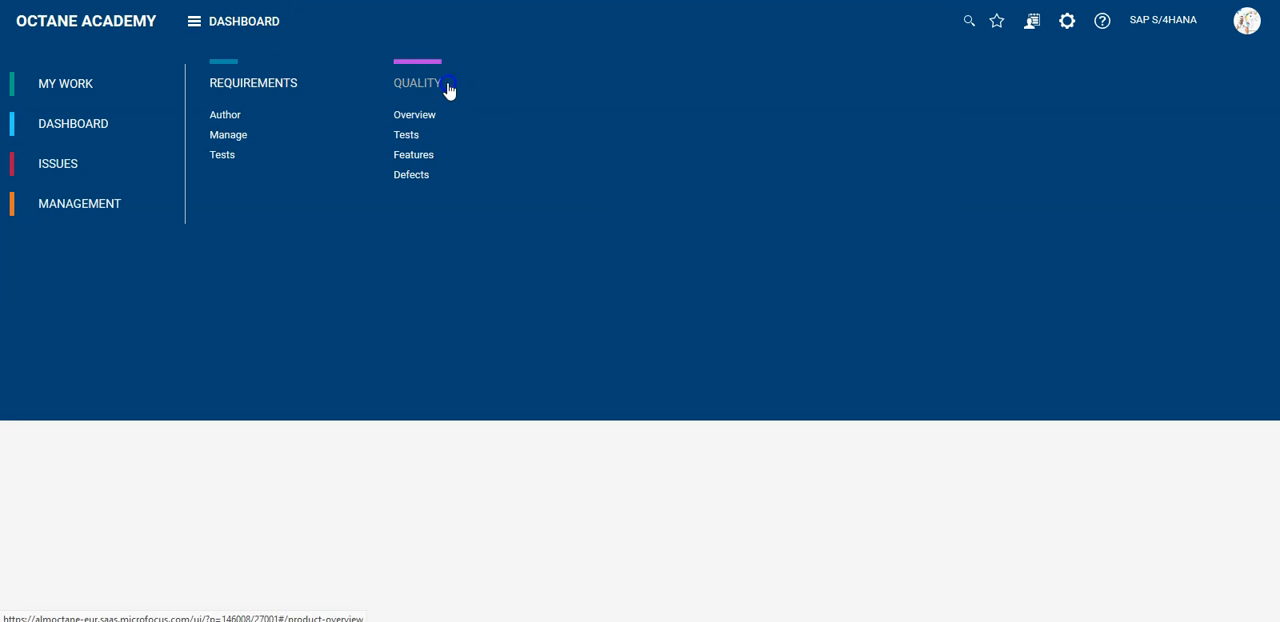
{"action": "left_click", "coordinate": [449, 88]}
{"action": "left_click", "coordinate": [394, 212]}
{"action": "right_click", "coordinate": [394, 212]}
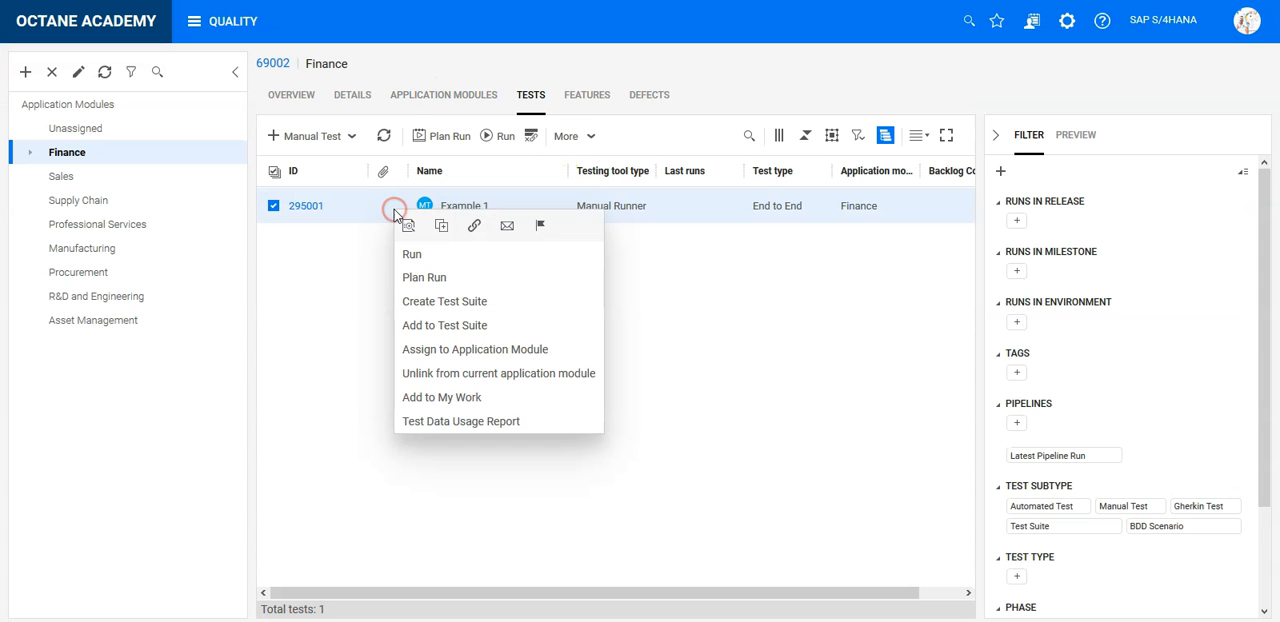
{"action": "left_click", "coordinate": [100, 176]}
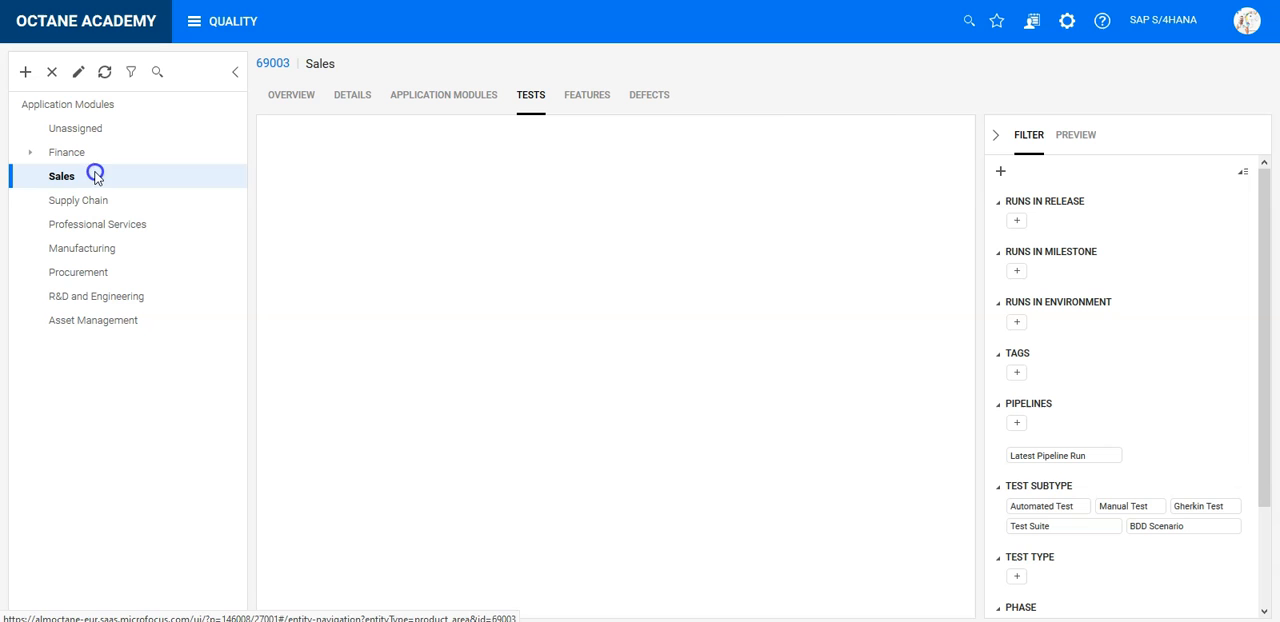
{"action": "left_click", "coordinate": [339, 136]}
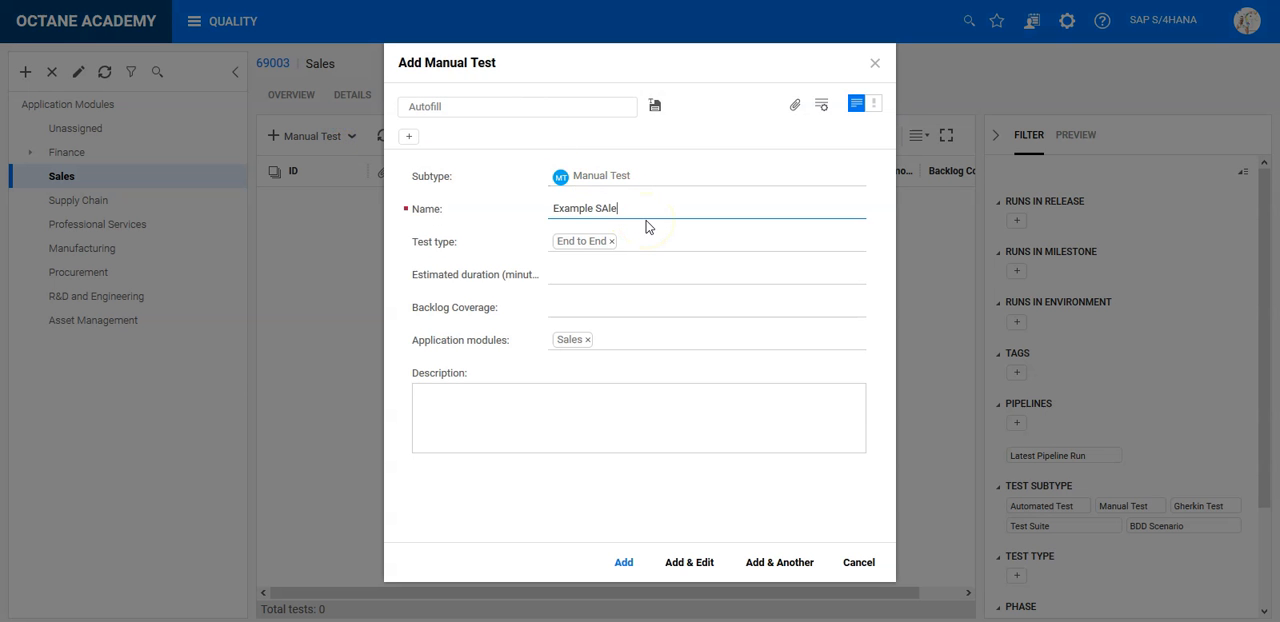
{"action": "left_click", "coordinate": [623, 562]}
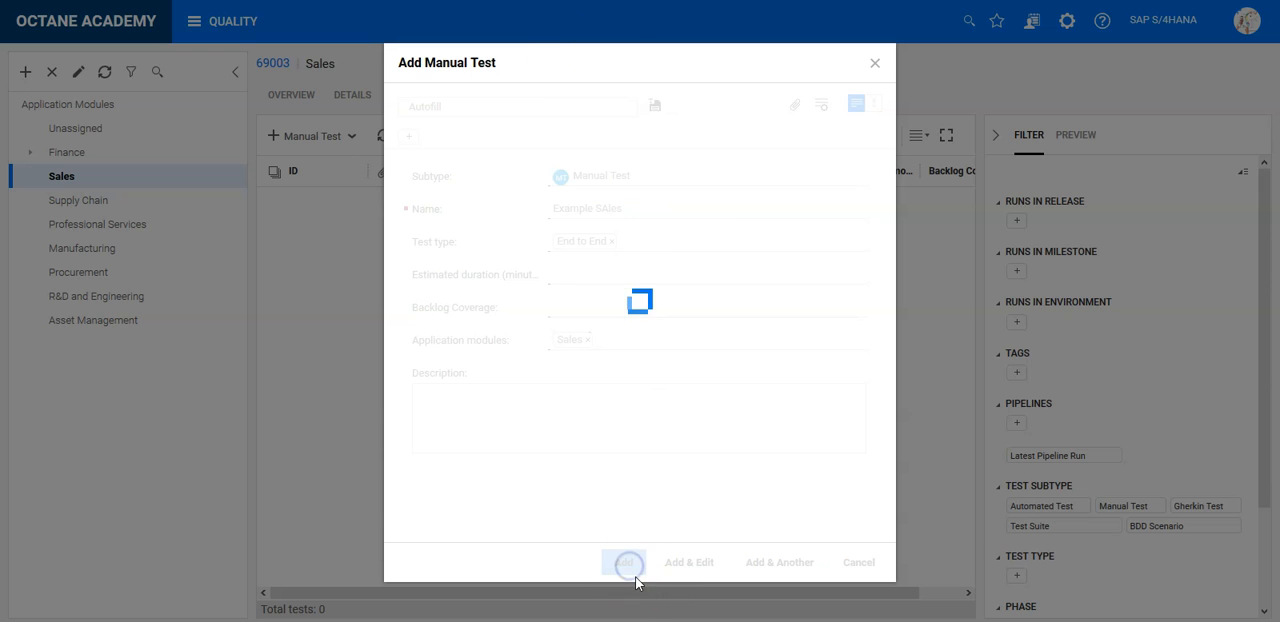
- View the module quality widget on the dashboard and return to the Sales module's tests
{"action": "left_click", "coordinate": [207, 22]}
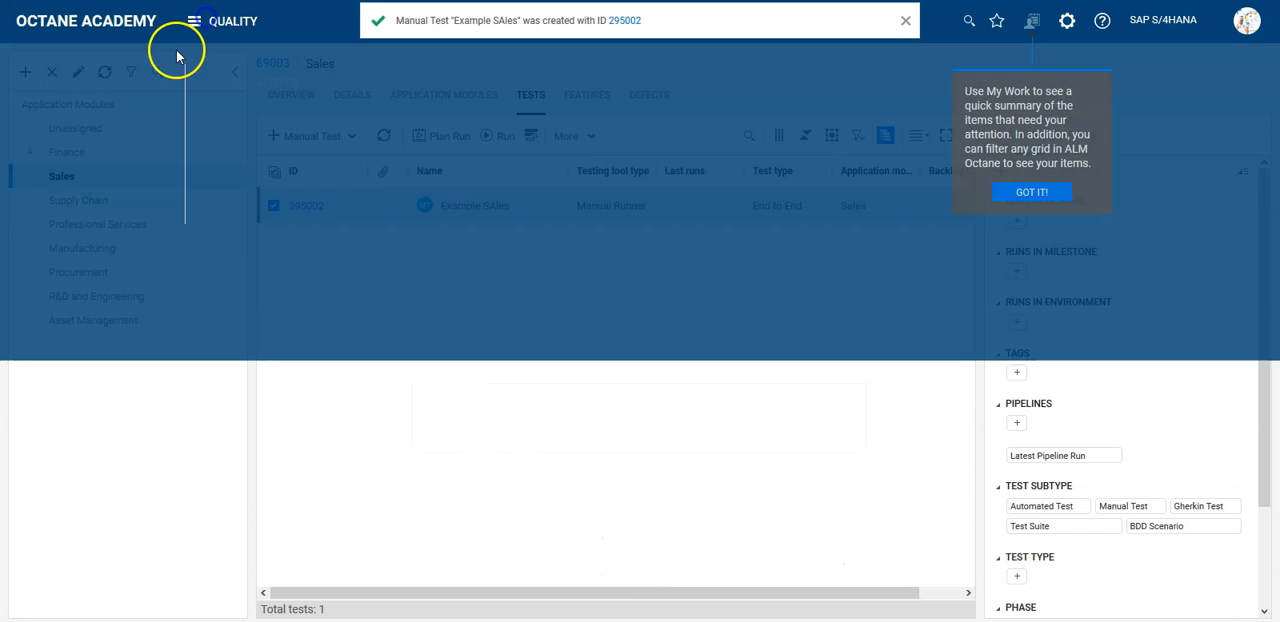
{"action": "left_click", "coordinate": [73, 123]}
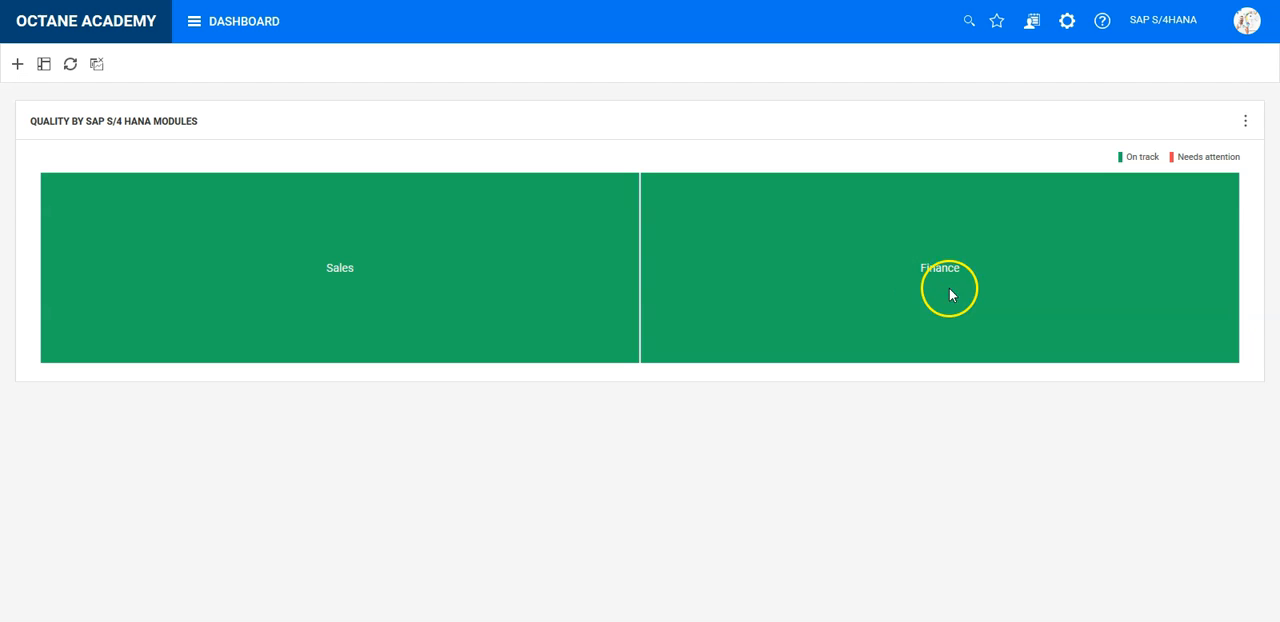
{"action": "left_click", "coordinate": [206, 20]}
{"action": "left_click", "coordinate": [440, 81]}
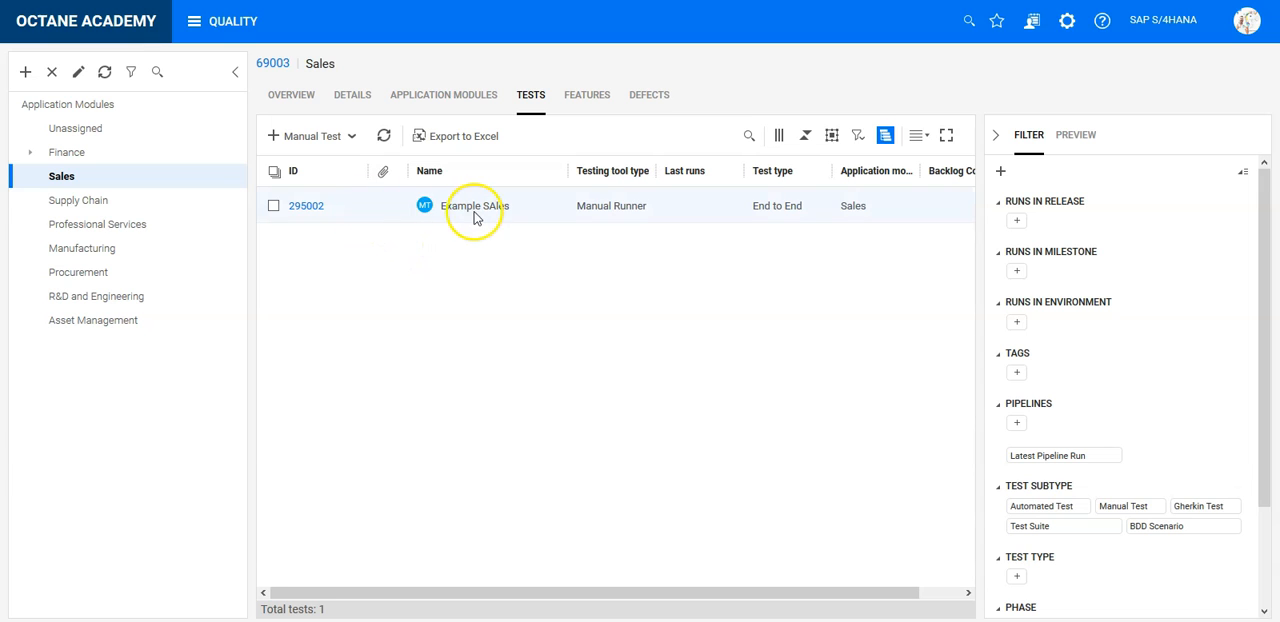
- Link the Example SAles test to the Procurement application module as well and open that module's tests
{"action": "left_click", "coordinate": [394, 212]}
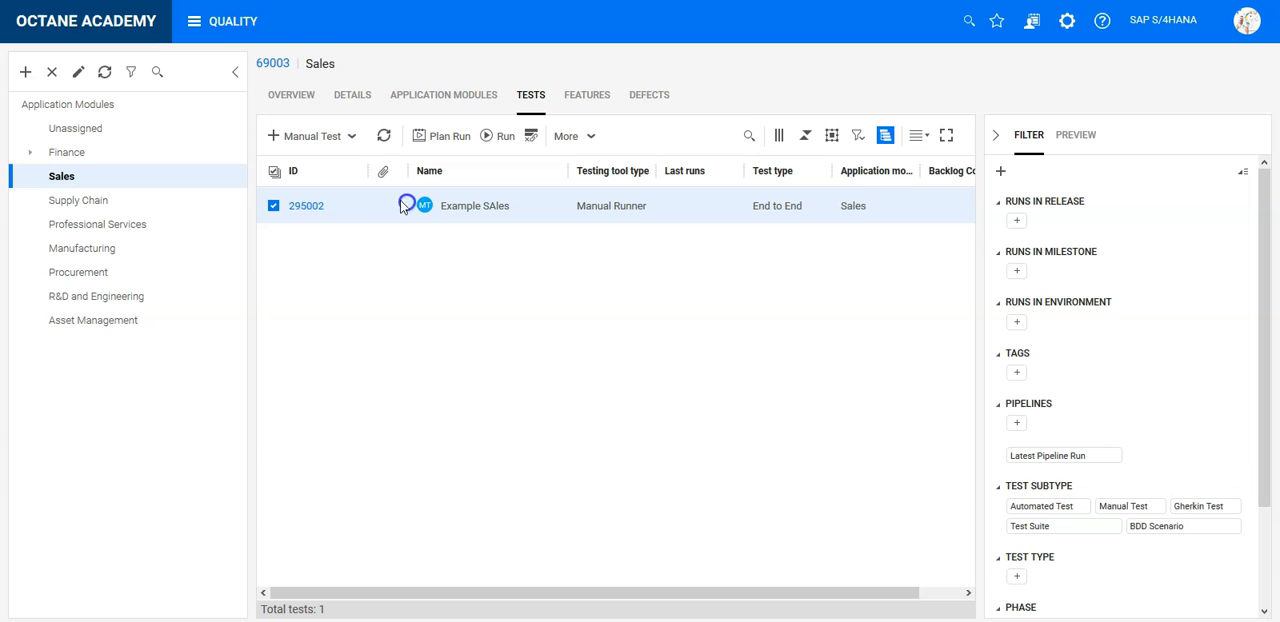
{"action": "left_click_drag", "start_coordinate": [376, 205], "coordinate": [400, 217]}
{"action": "left_click_drag", "start_coordinate": [385, 205], "coordinate": [90, 273]}
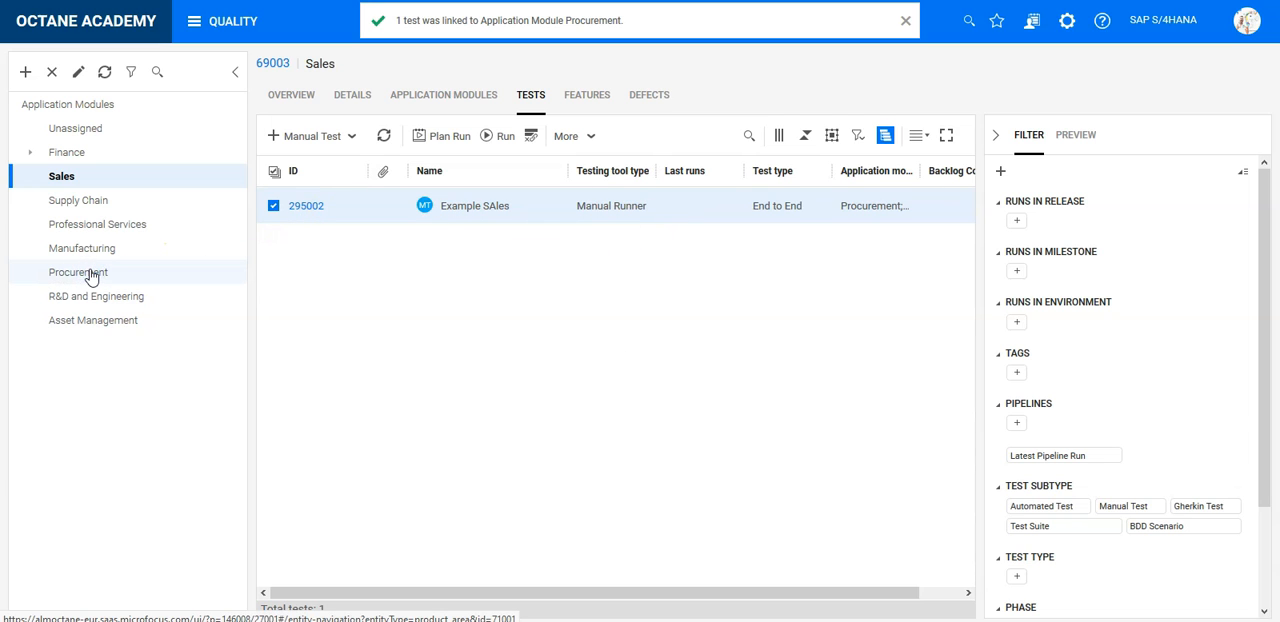
{"action": "left_click", "coordinate": [143, 278]}
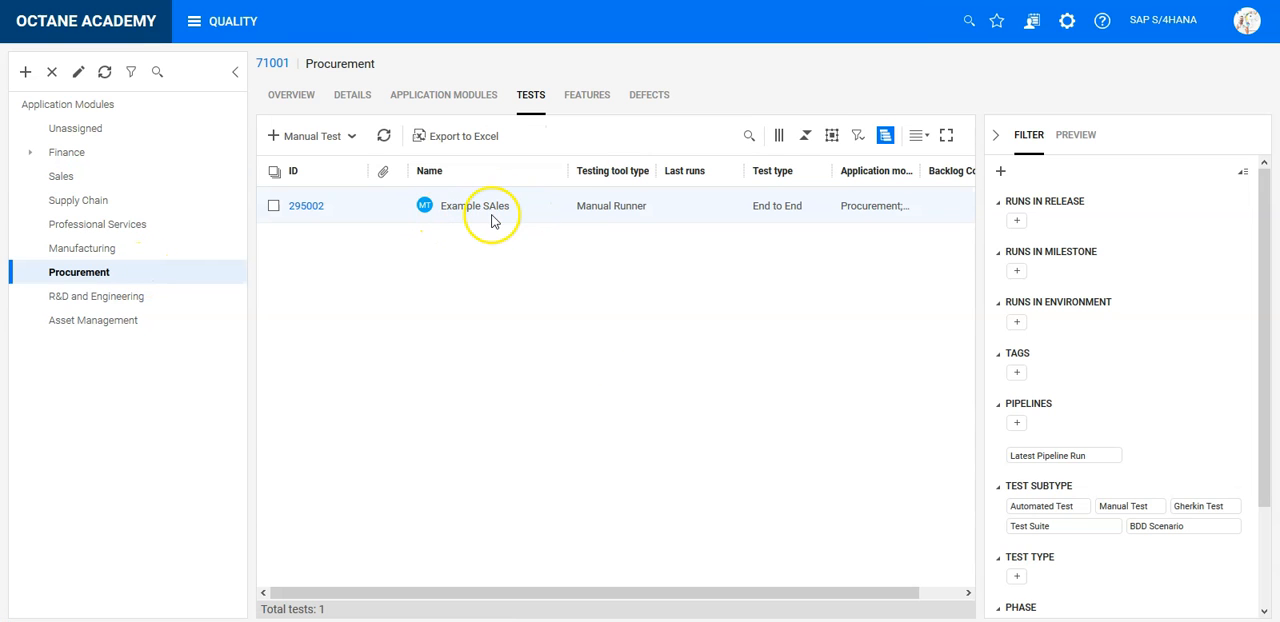
- Set the dashboard widget's attention criteria to more than 0 defects, filtered to the phases New and Opened
{"action": "left_click", "coordinate": [230, 24]}
{"action": "left_click", "coordinate": [73, 123]}
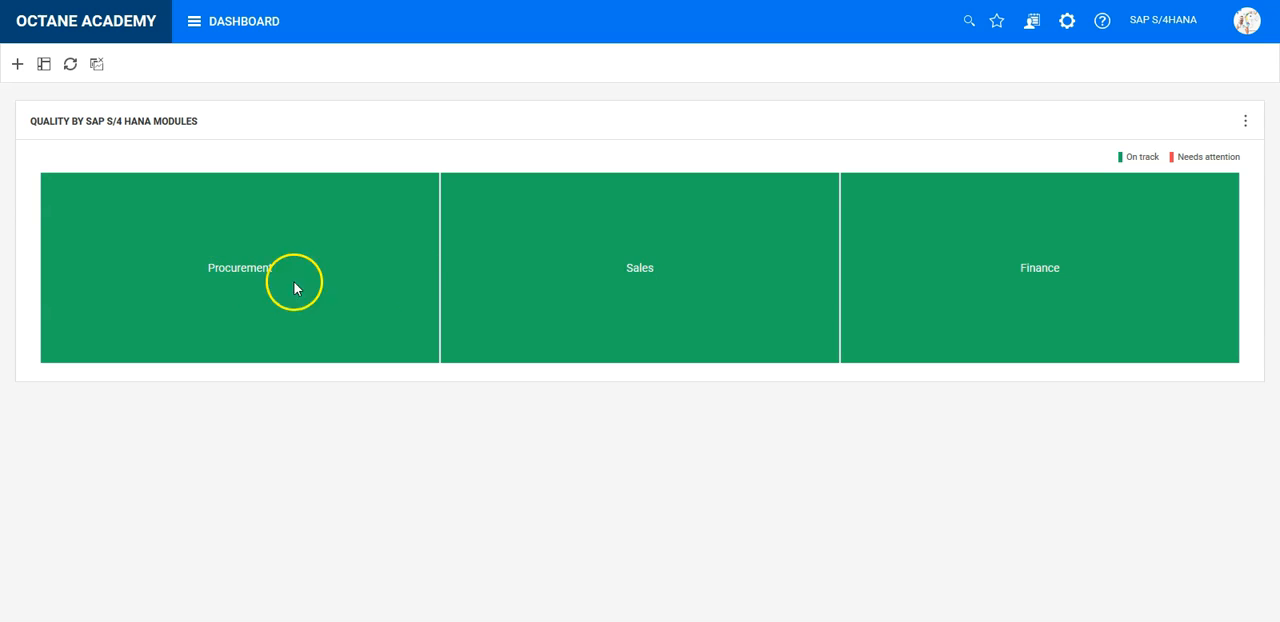
{"action": "left_click", "coordinate": [1246, 124]}
{"action": "left_click", "coordinate": [1232, 178]}
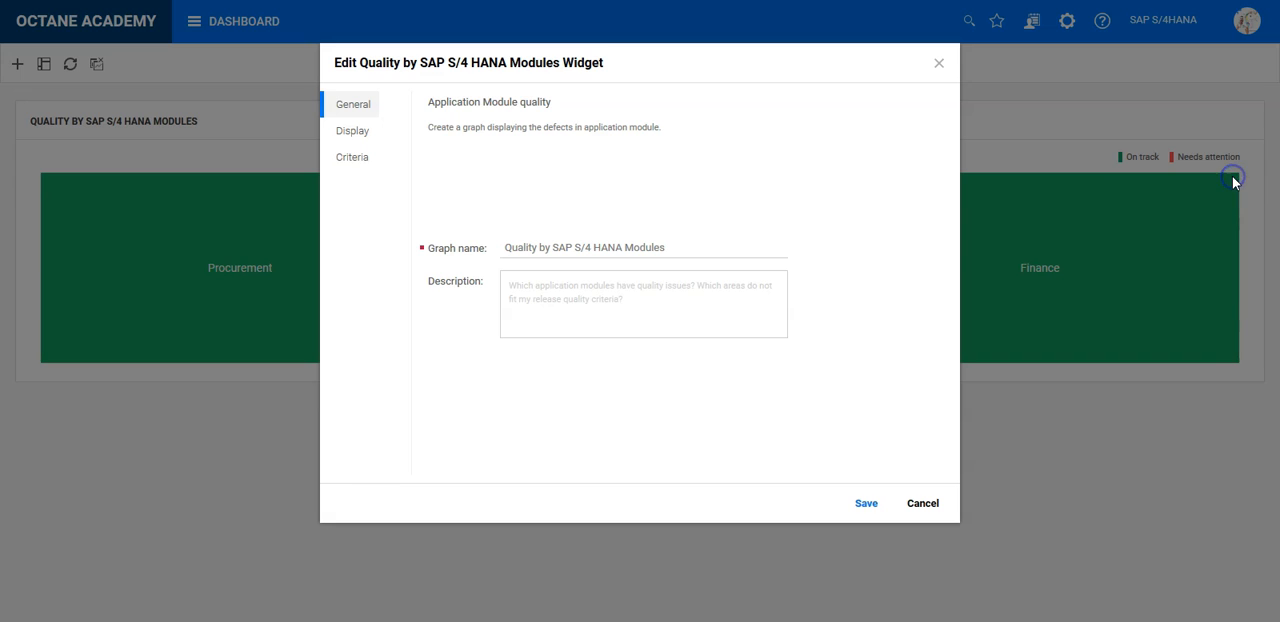
{"action": "left_click", "coordinate": [345, 162]}
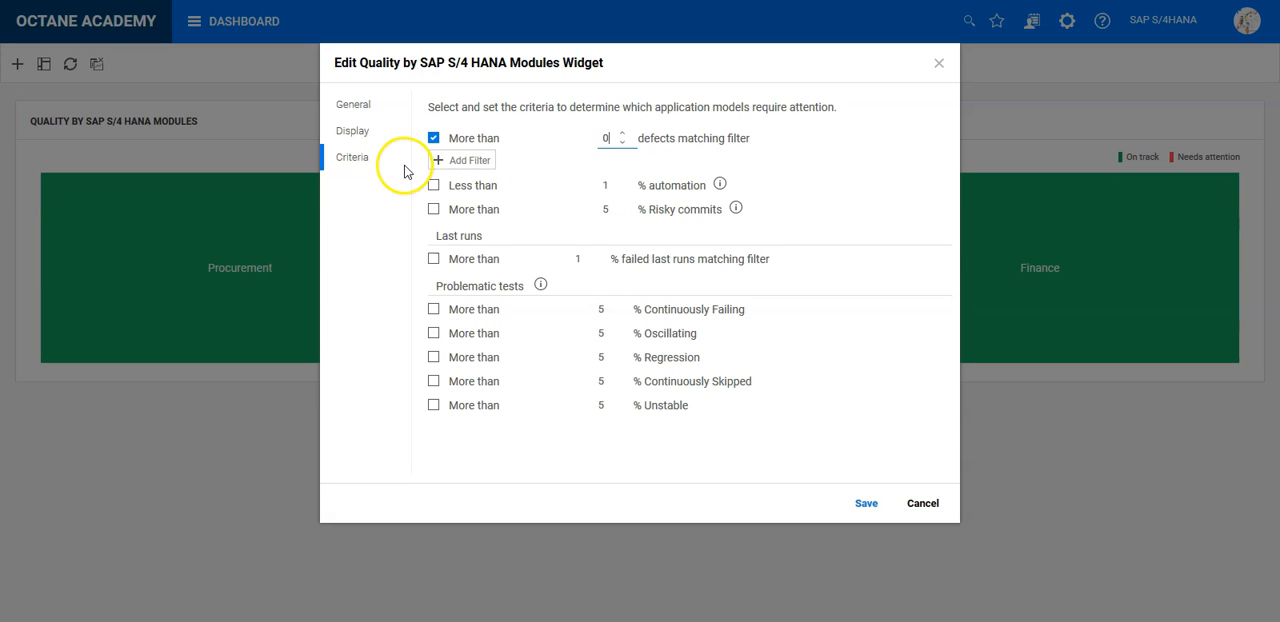
{"action": "left_click", "coordinate": [466, 160]}
{"action": "type", "text": "phas"}
{"action": "left_click", "coordinate": [506, 249]}
{"action": "left_click", "coordinate": [483, 235]}
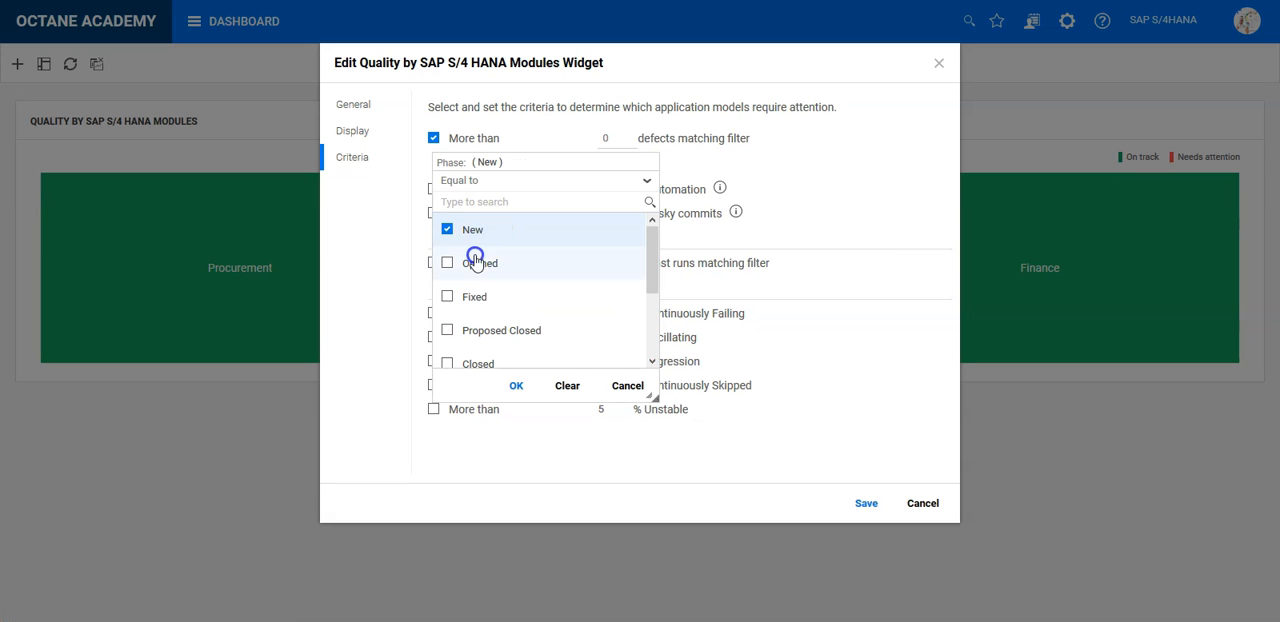
{"action": "left_click", "coordinate": [477, 258]}
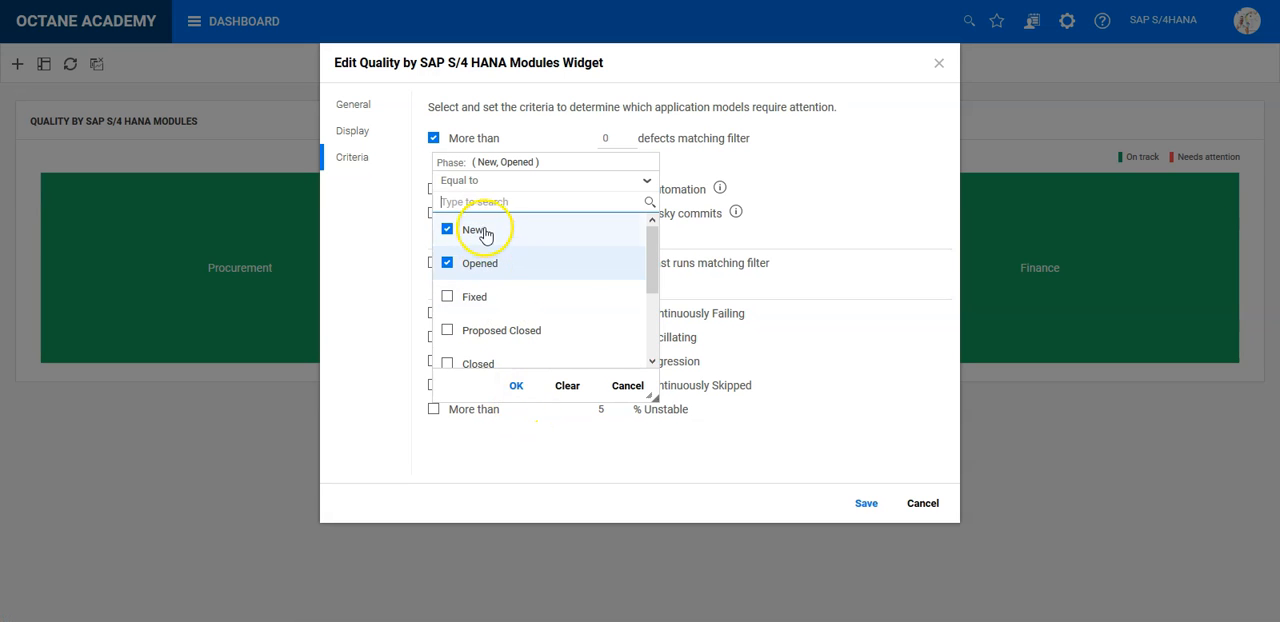
{"action": "left_click", "coordinate": [516, 385]}
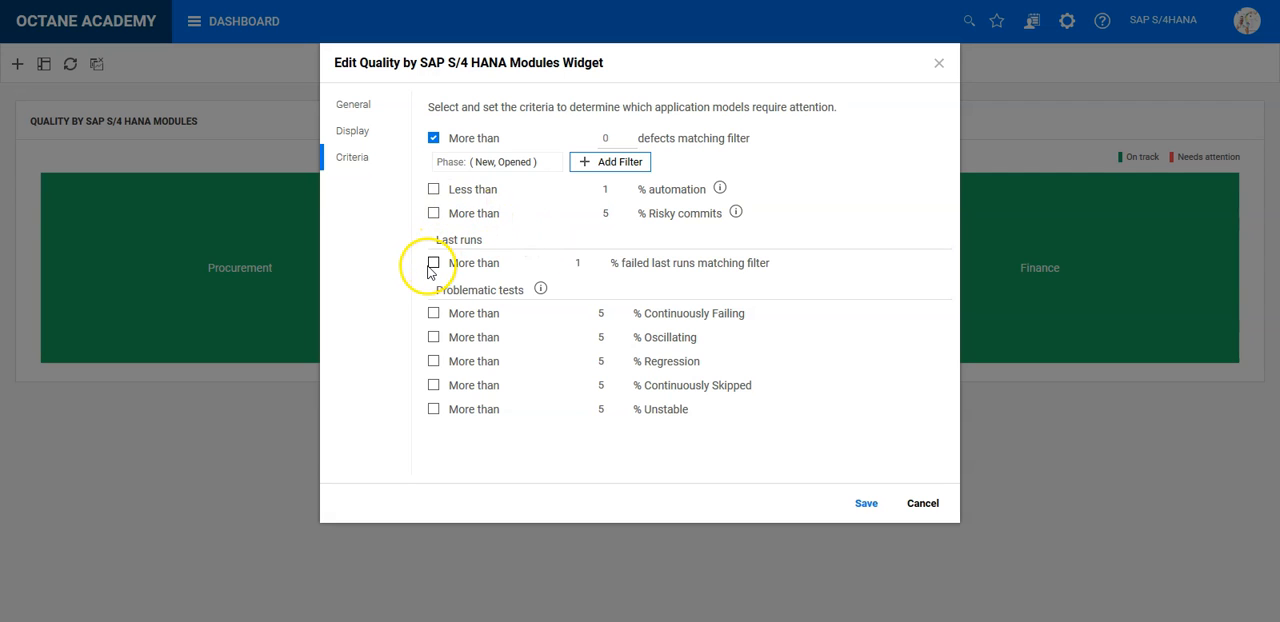
- Enable the criteria for less than 1% automation and more than 1% failed last runs, and save the widget
{"action": "left_click", "coordinate": [433, 189]}
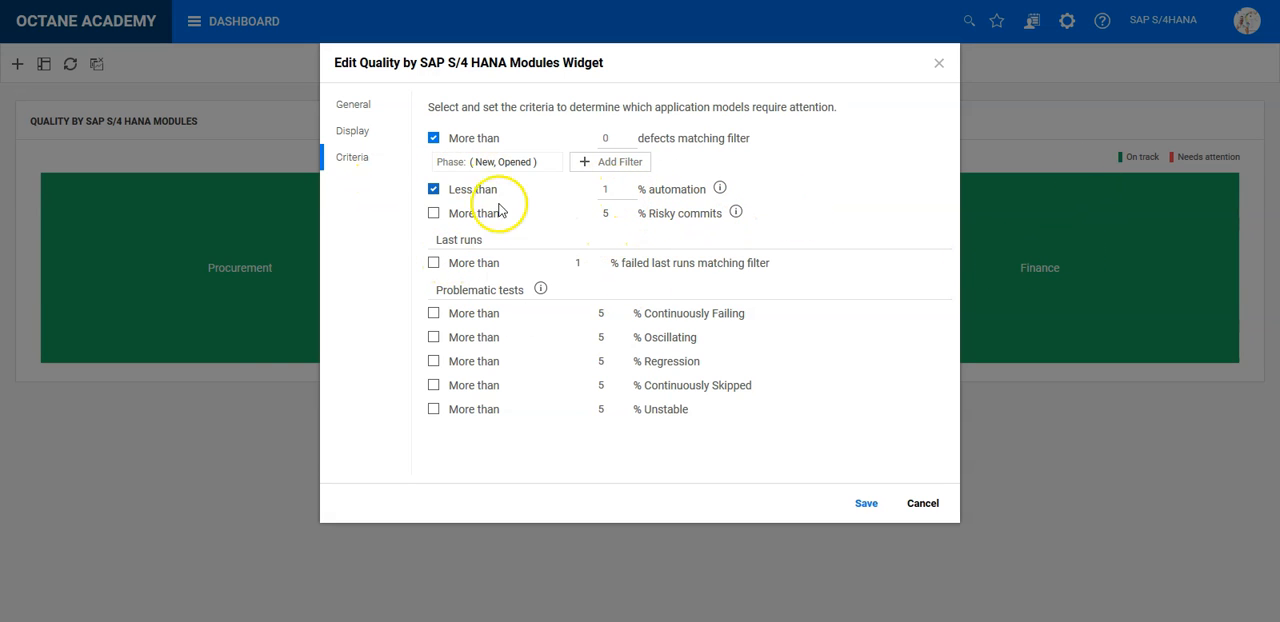
{"action": "left_click", "coordinate": [434, 263]}
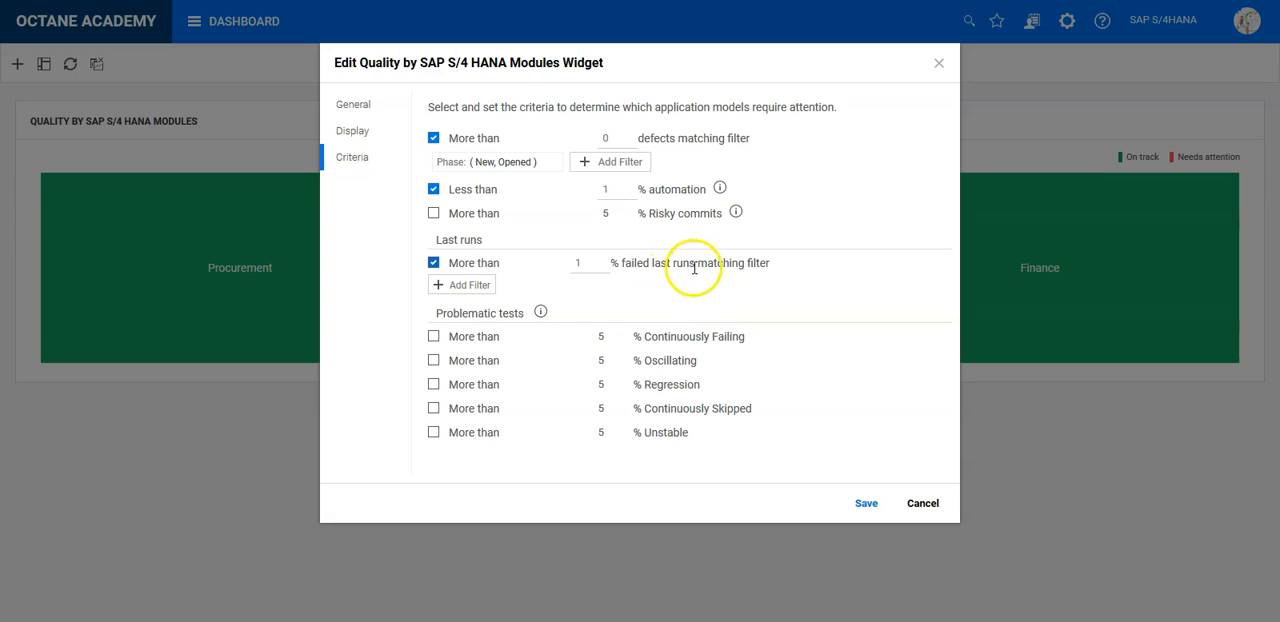
{"action": "left_click", "coordinate": [866, 504]}
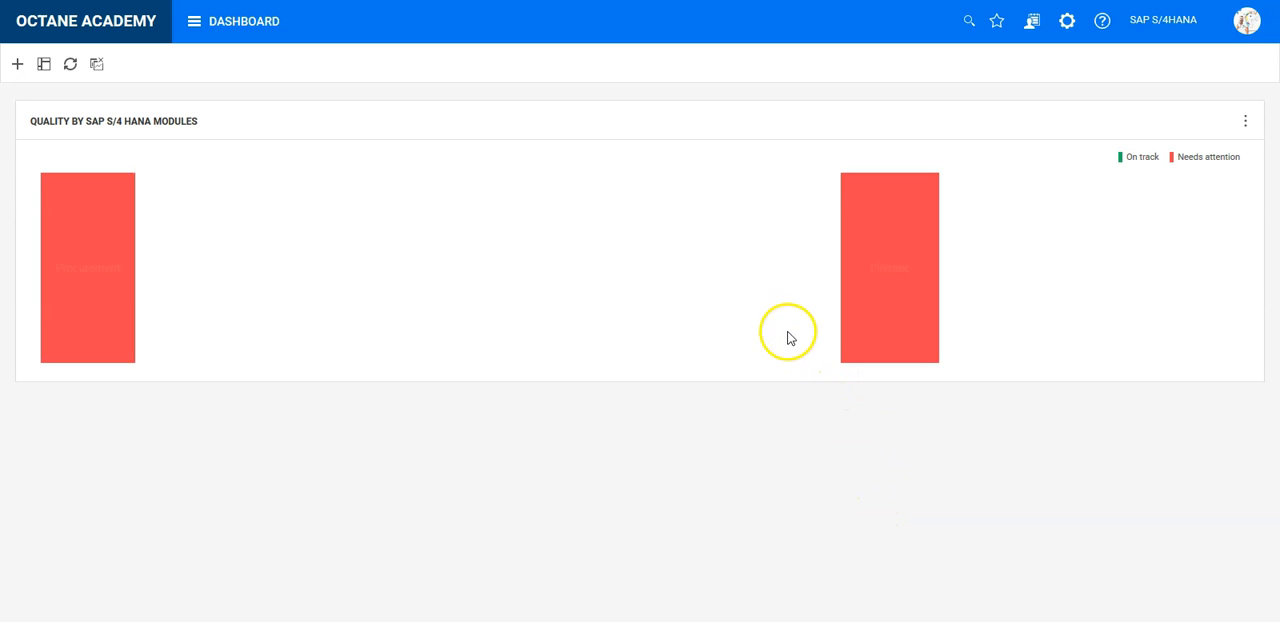
{"action": "mouse_move", "coordinate": [1035, 280]}
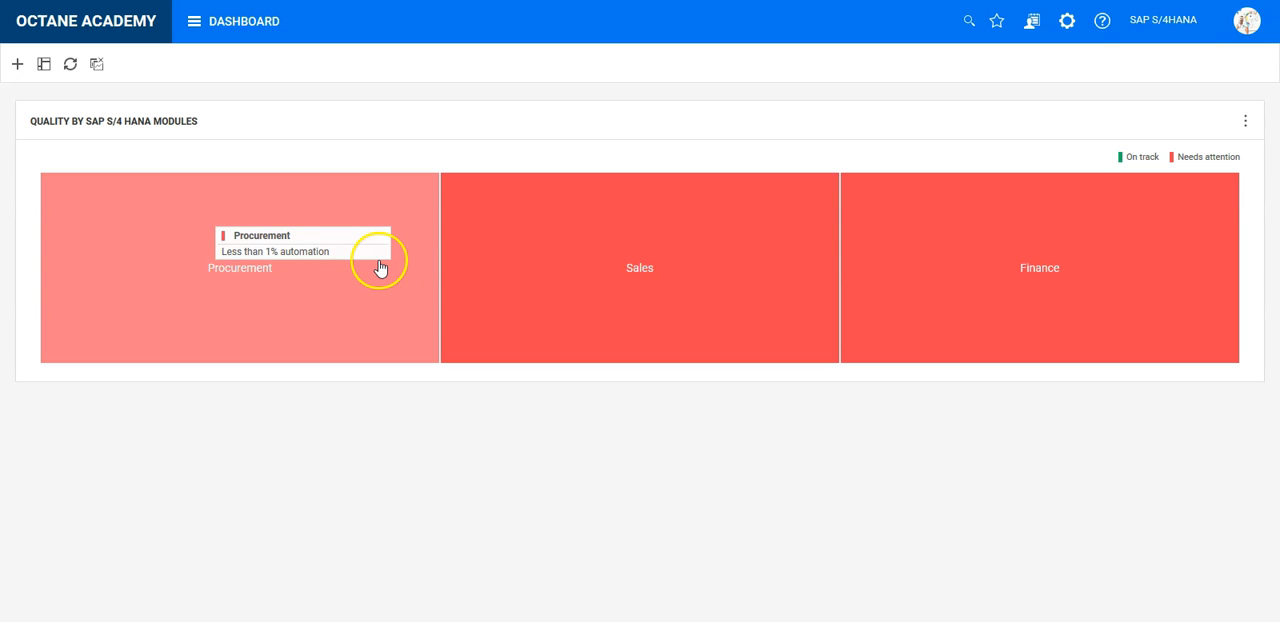
- Disable the automation percentage criterion in the quality widget and save it
{"action": "left_click", "coordinate": [1245, 121]}
{"action": "left_click", "coordinate": [1224, 186]}
{"action": "left_click", "coordinate": [350, 157]}
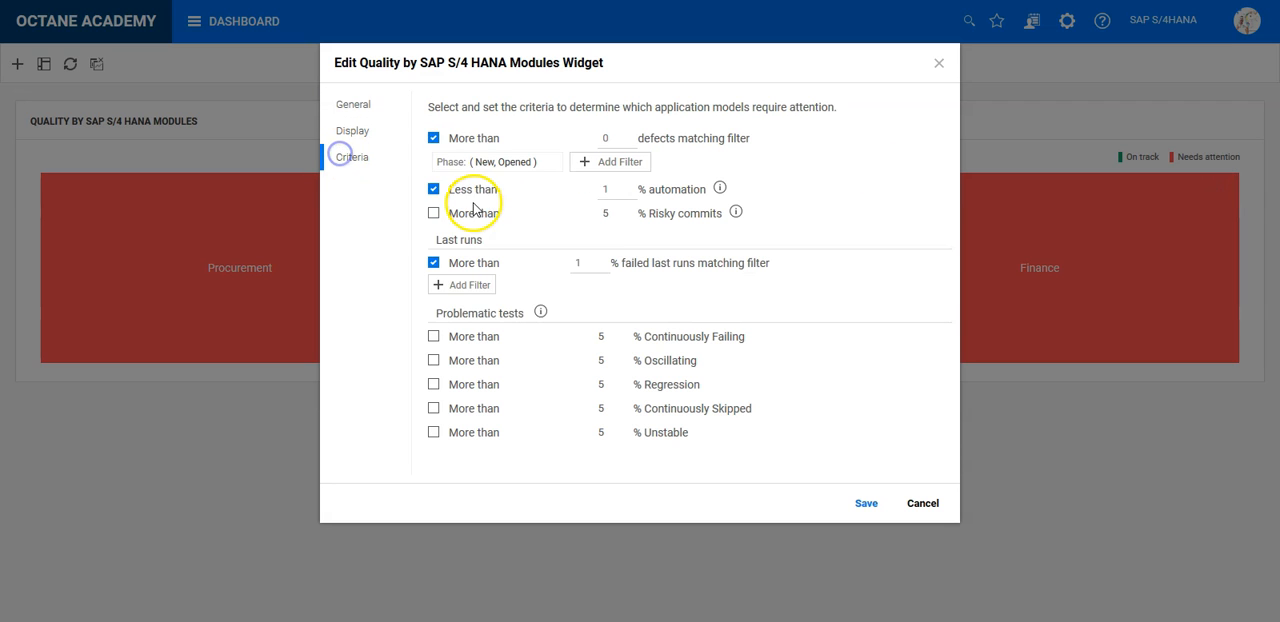
{"action": "left_click", "coordinate": [865, 503]}
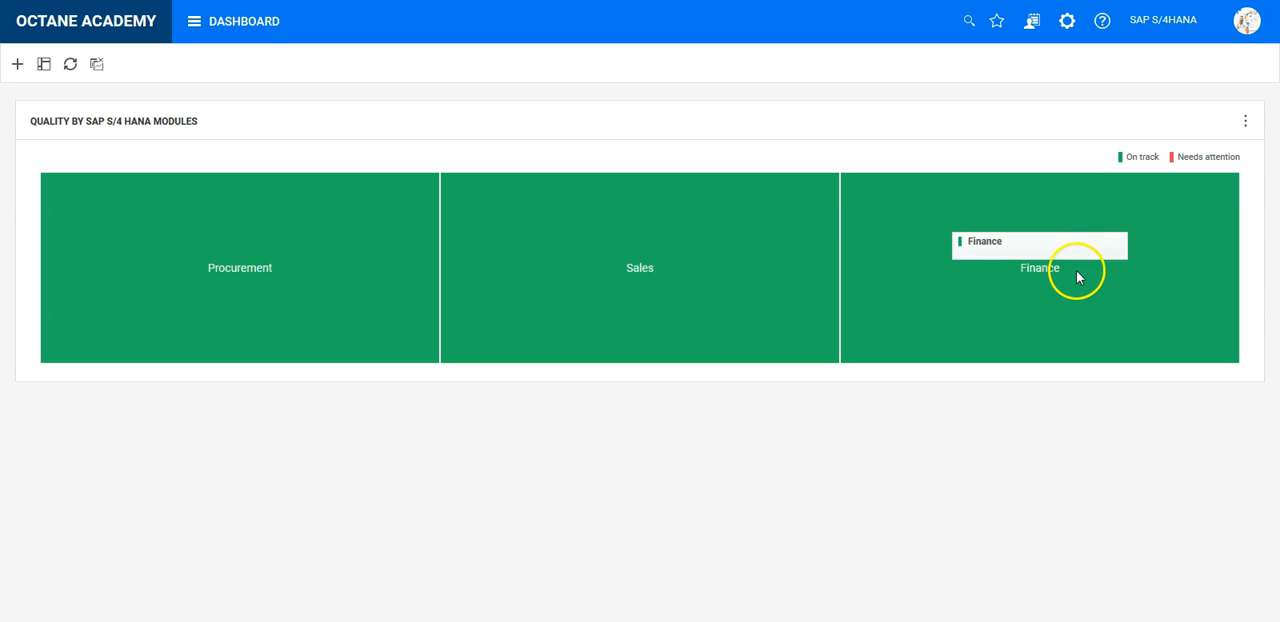
- Start a manual run of the Example SAles test from the Procurement application module
{"action": "left_click", "coordinate": [250, 26]}
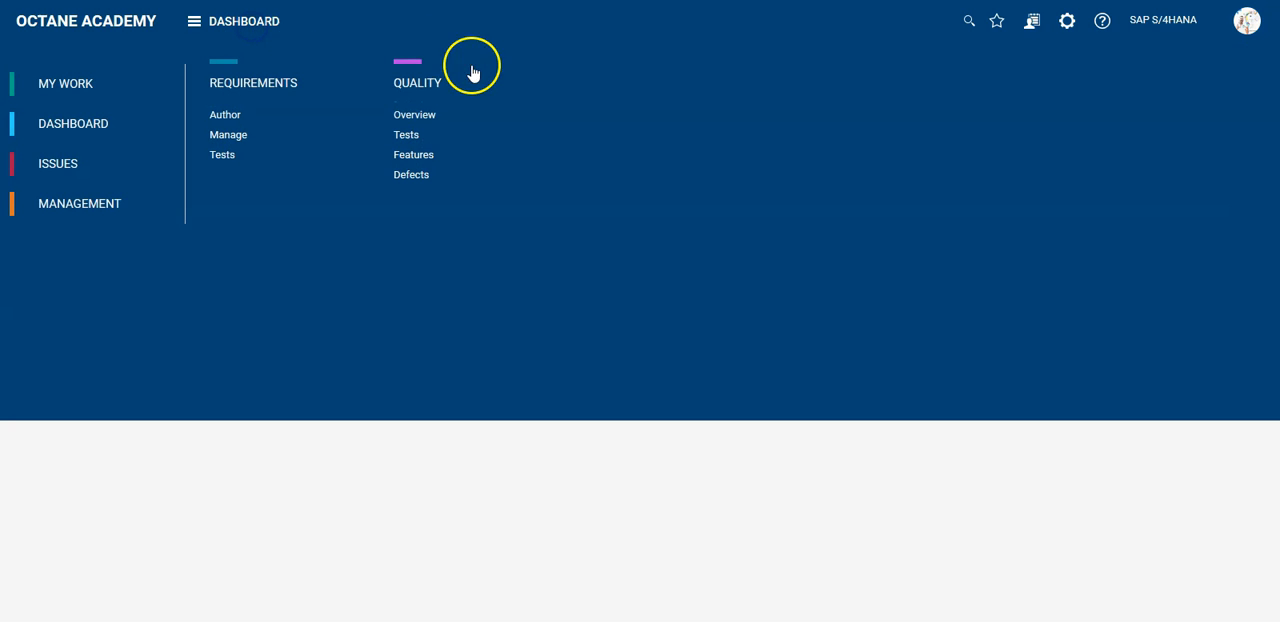
{"action": "left_click", "coordinate": [418, 82]}
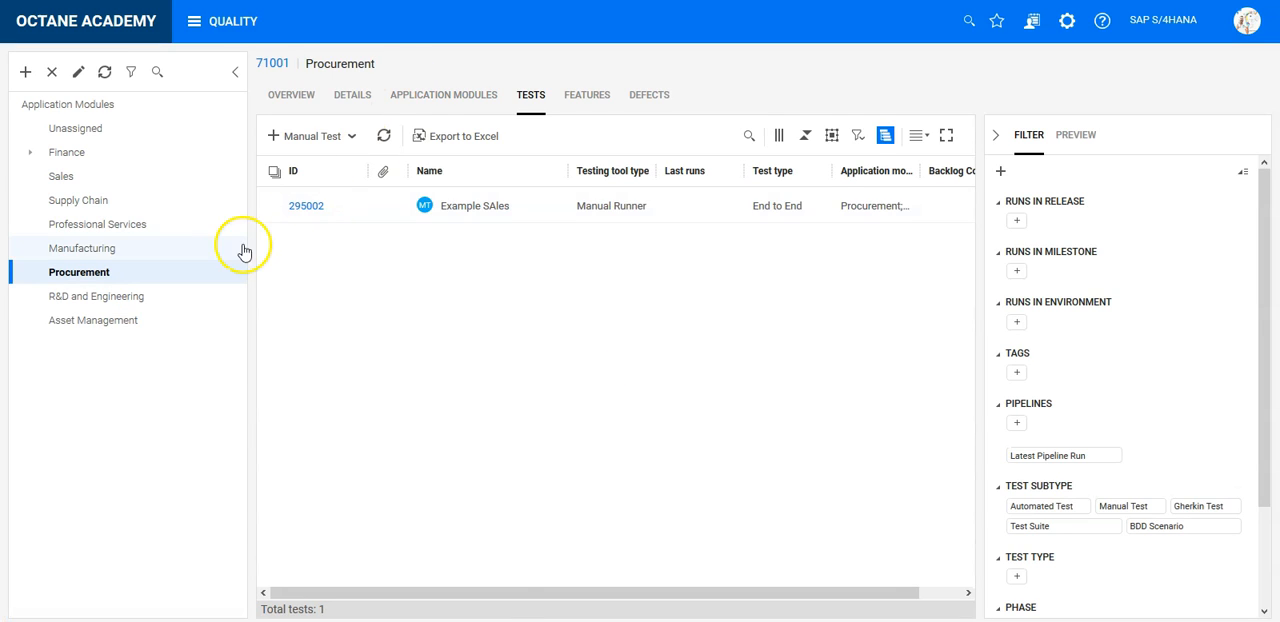
{"action": "left_click", "coordinate": [388, 208]}
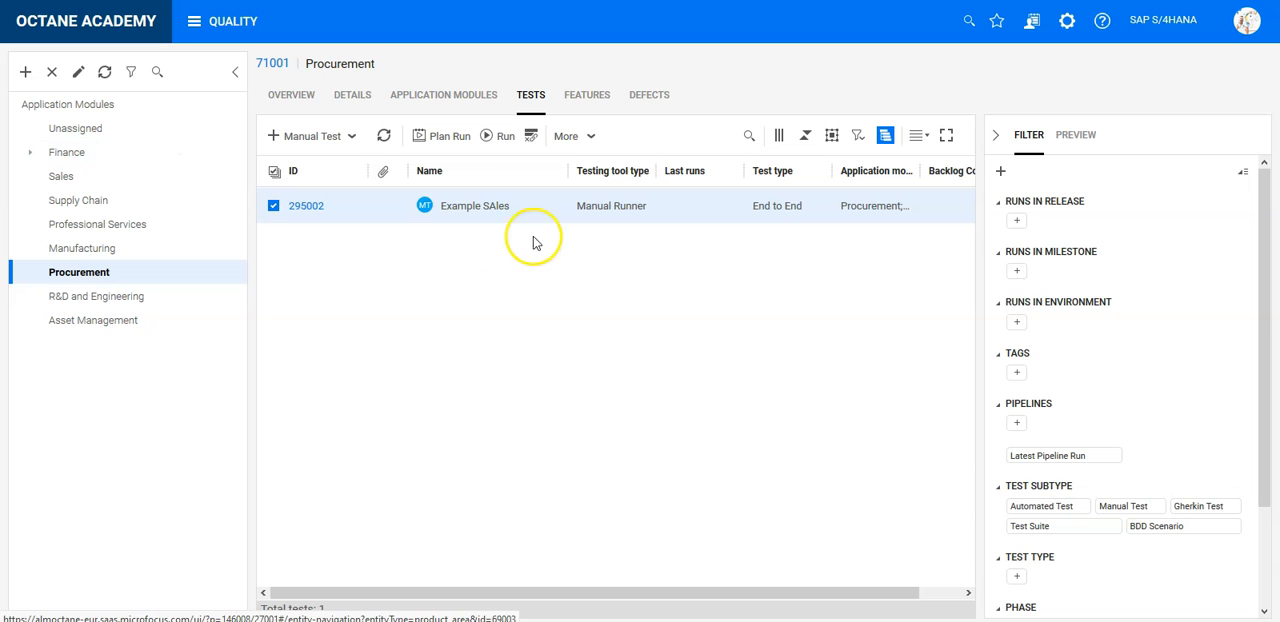
{"action": "left_click", "coordinate": [500, 135]}
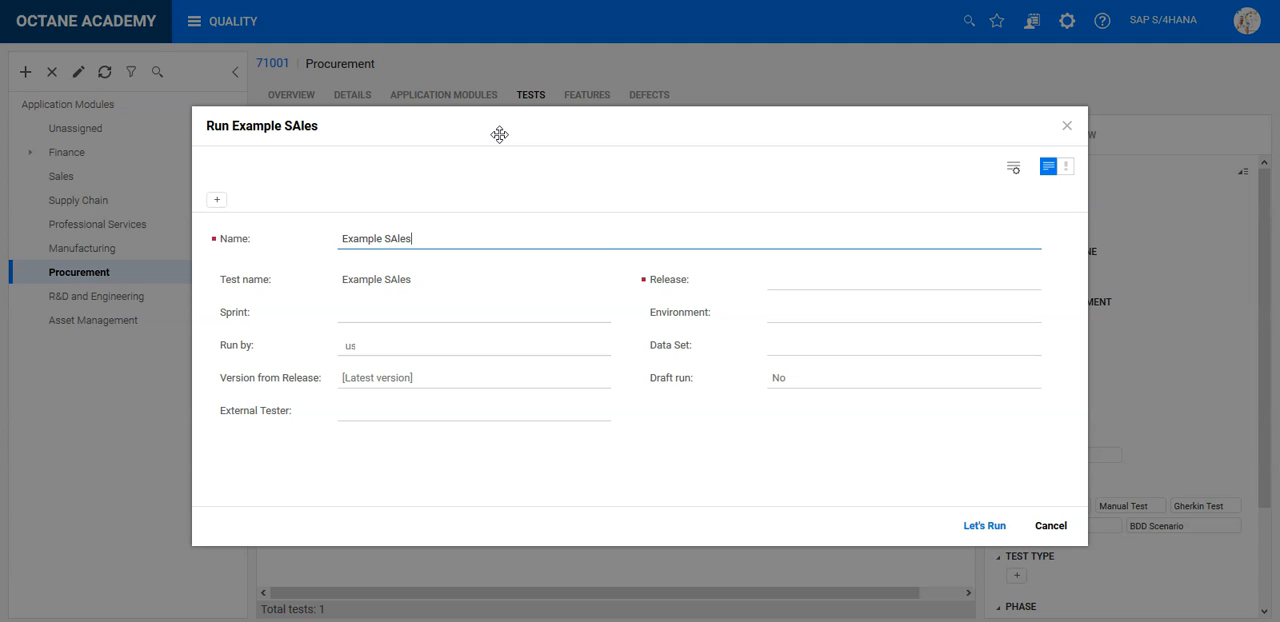
{"action": "left_click", "coordinate": [980, 526]}
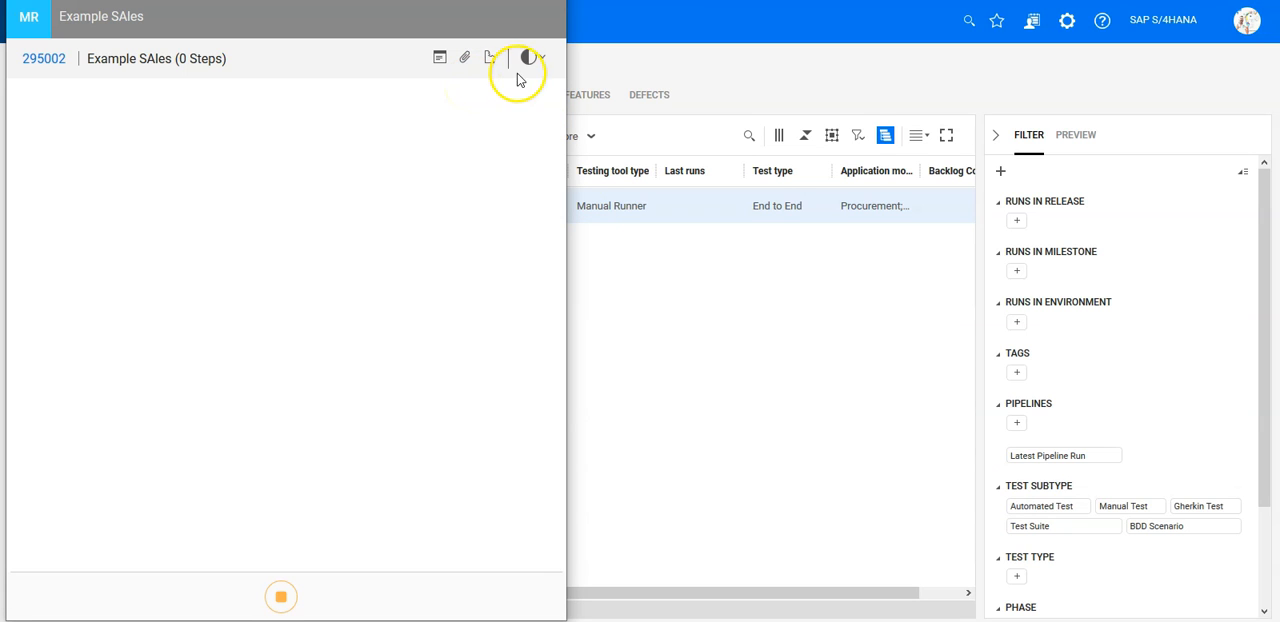
- End the Example SAles manual run with a failed status and return to the dashboard
{"action": "left_click", "coordinate": [532, 58]}
{"action": "left_click", "coordinate": [520, 110]}
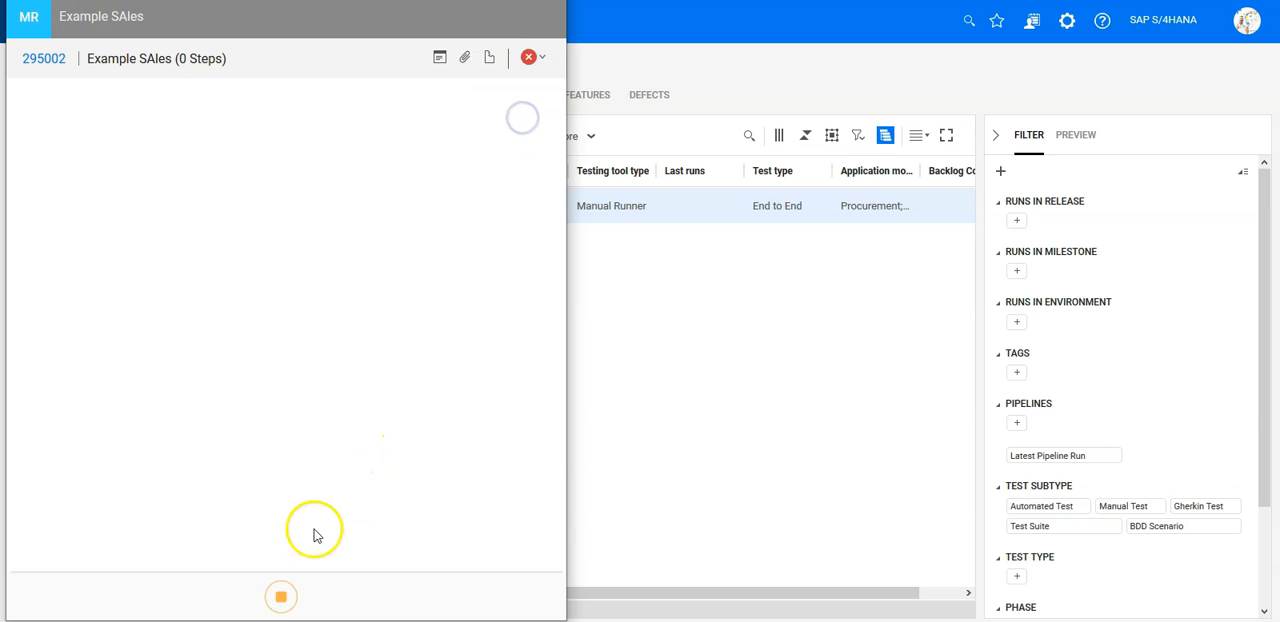
{"action": "left_click", "coordinate": [279, 594]}
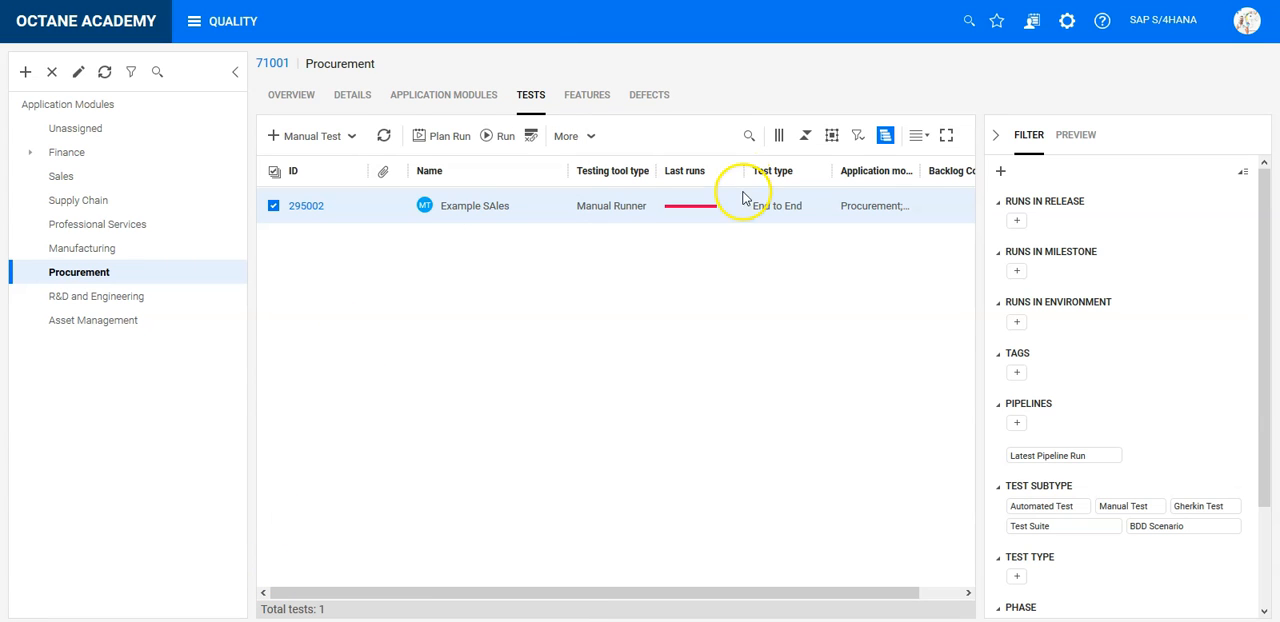
{"action": "mouse_move", "coordinate": [707, 214]}
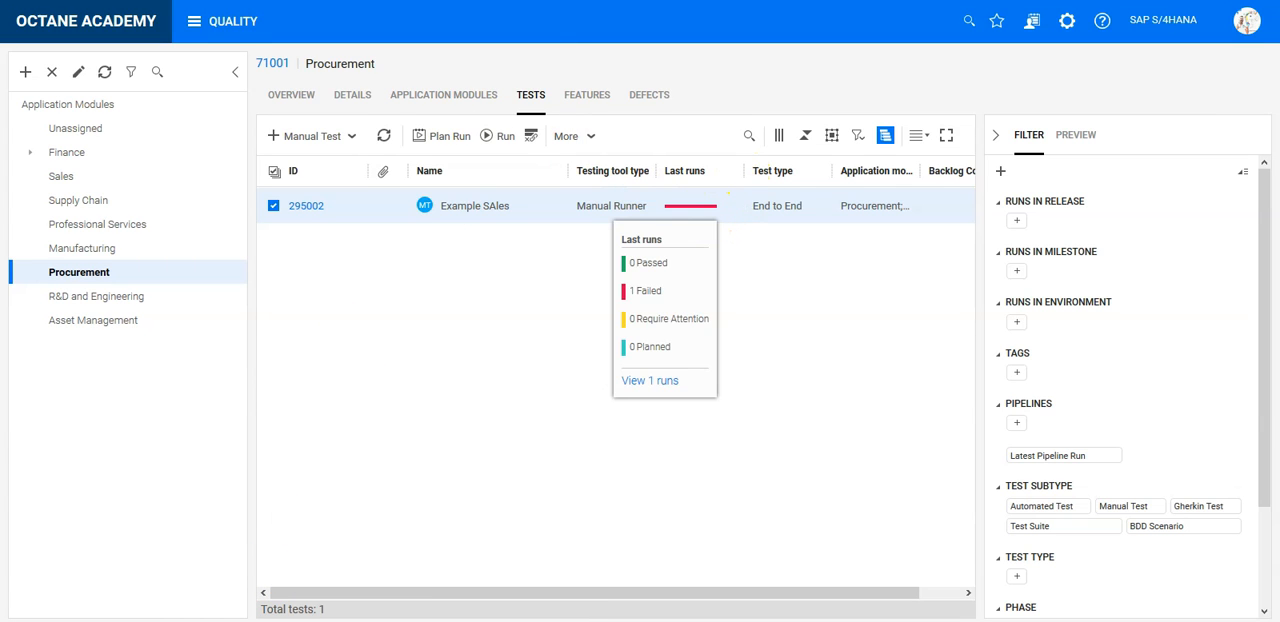
{"action": "left_click", "coordinate": [231, 30]}
{"action": "left_click", "coordinate": [77, 138]}
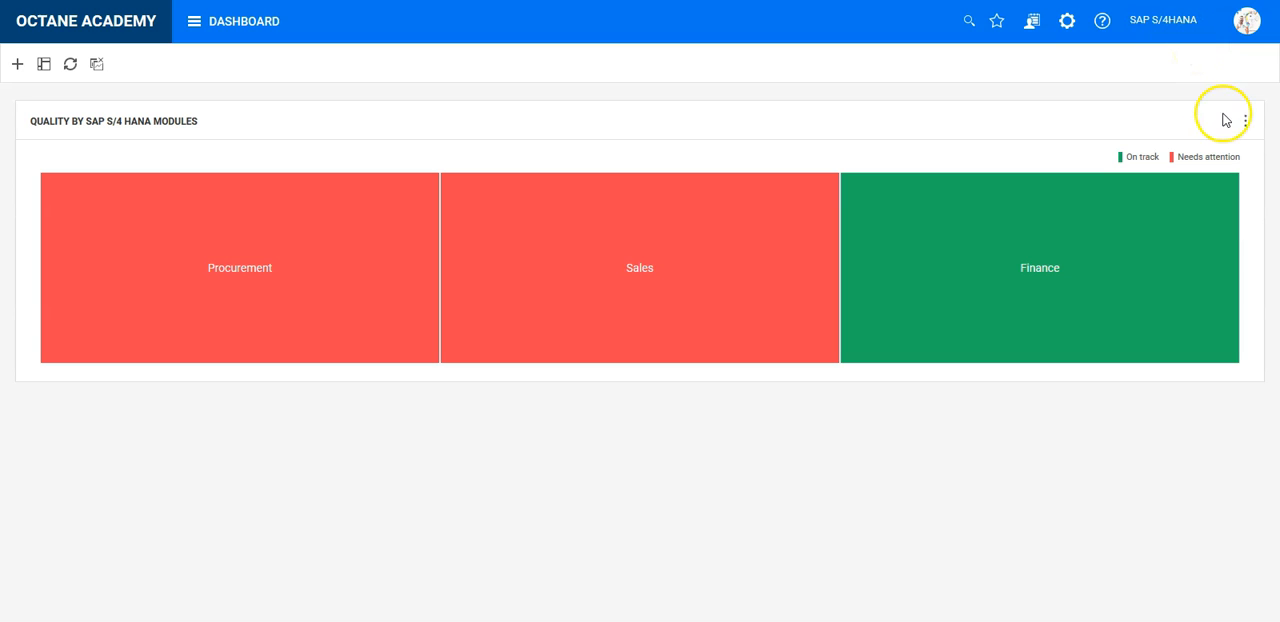
- Try [Default Release] as the widget's release display setting, deselect it, and save the widget
{"action": "left_click", "coordinate": [1244, 120]}
{"action": "left_click", "coordinate": [1226, 181]}
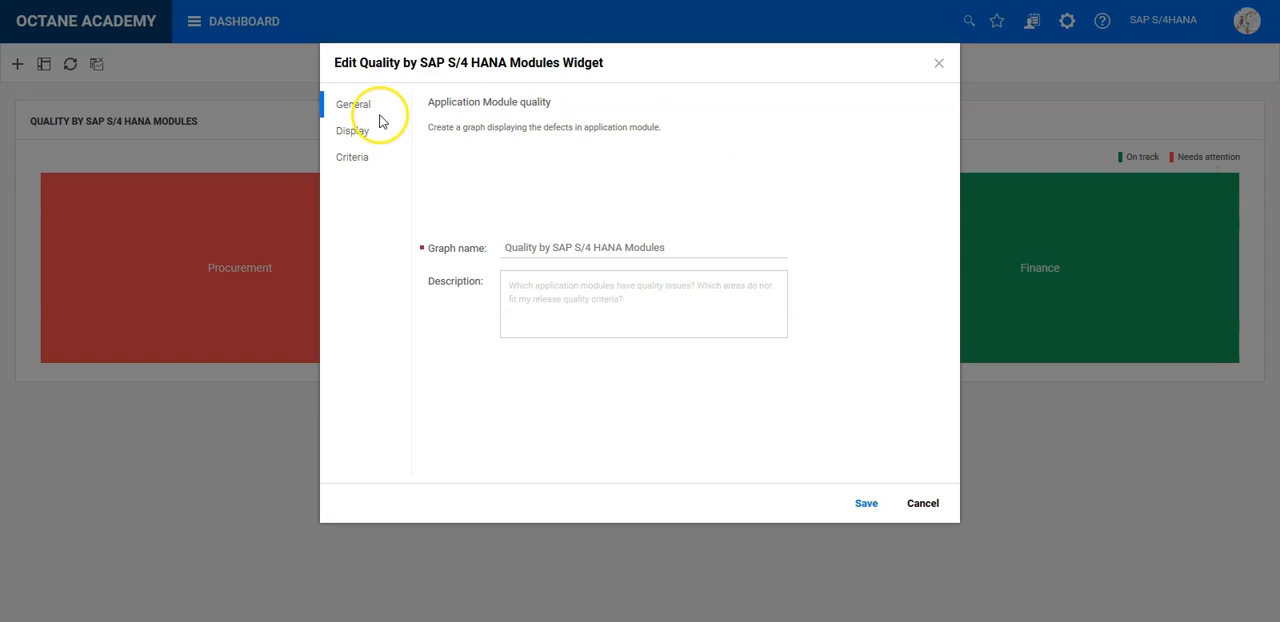
{"action": "left_click", "coordinate": [365, 139]}
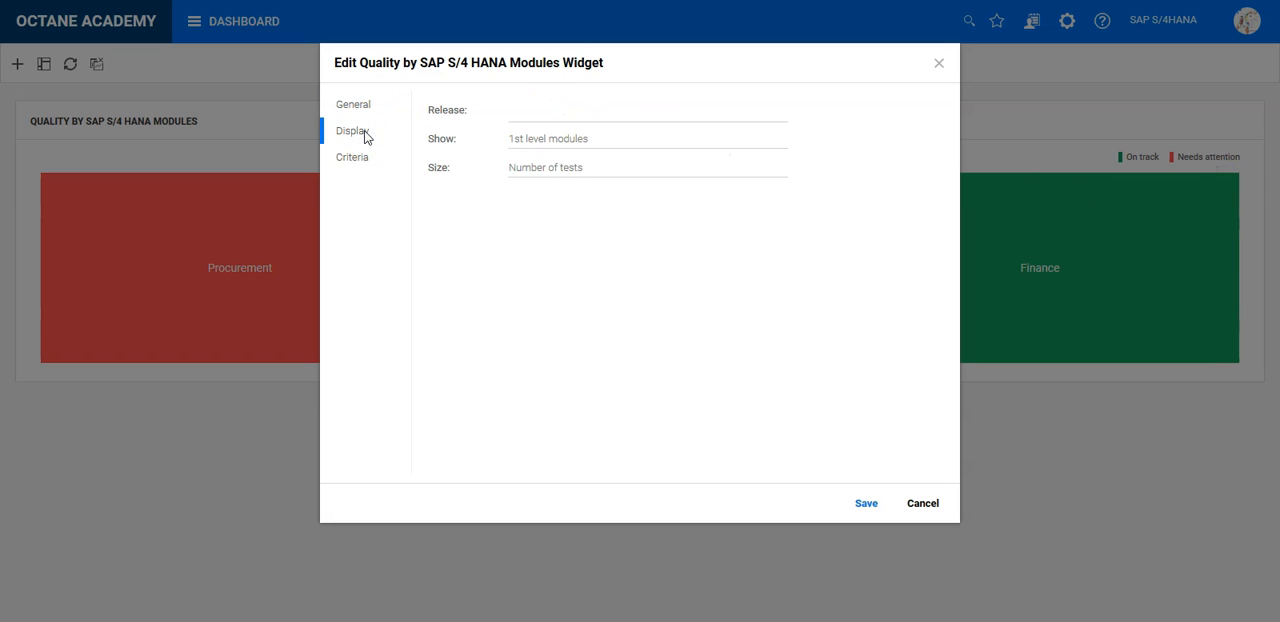
{"action": "left_click", "coordinate": [554, 115]}
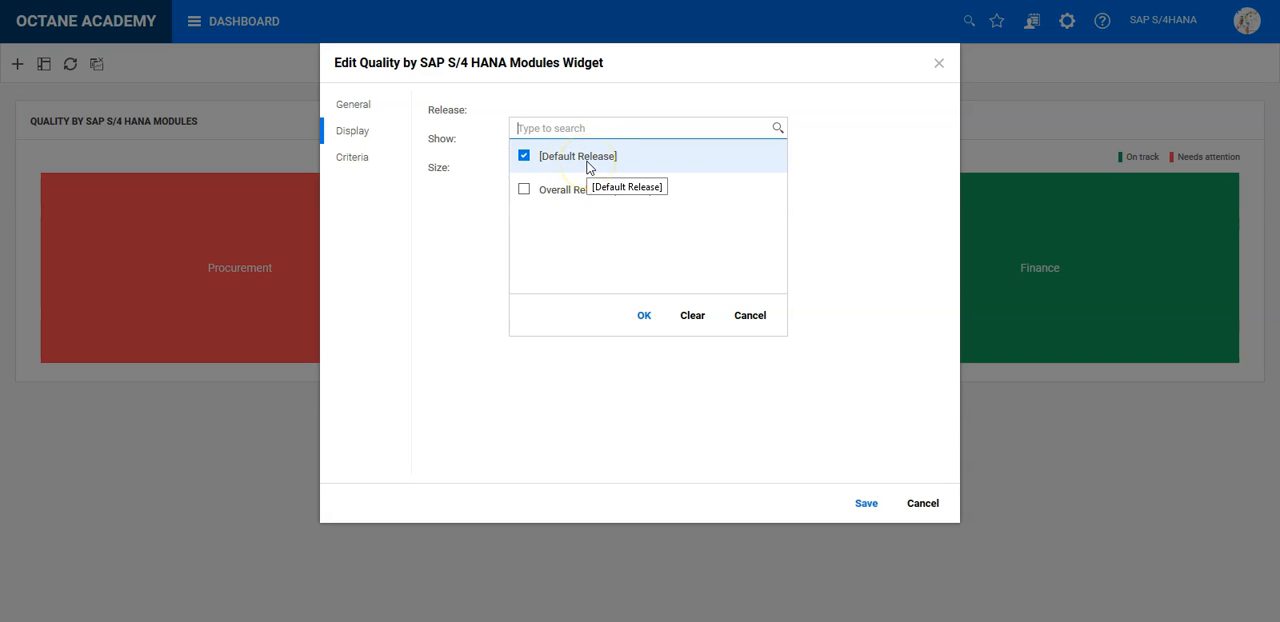
{"action": "left_click", "coordinate": [586, 163]}
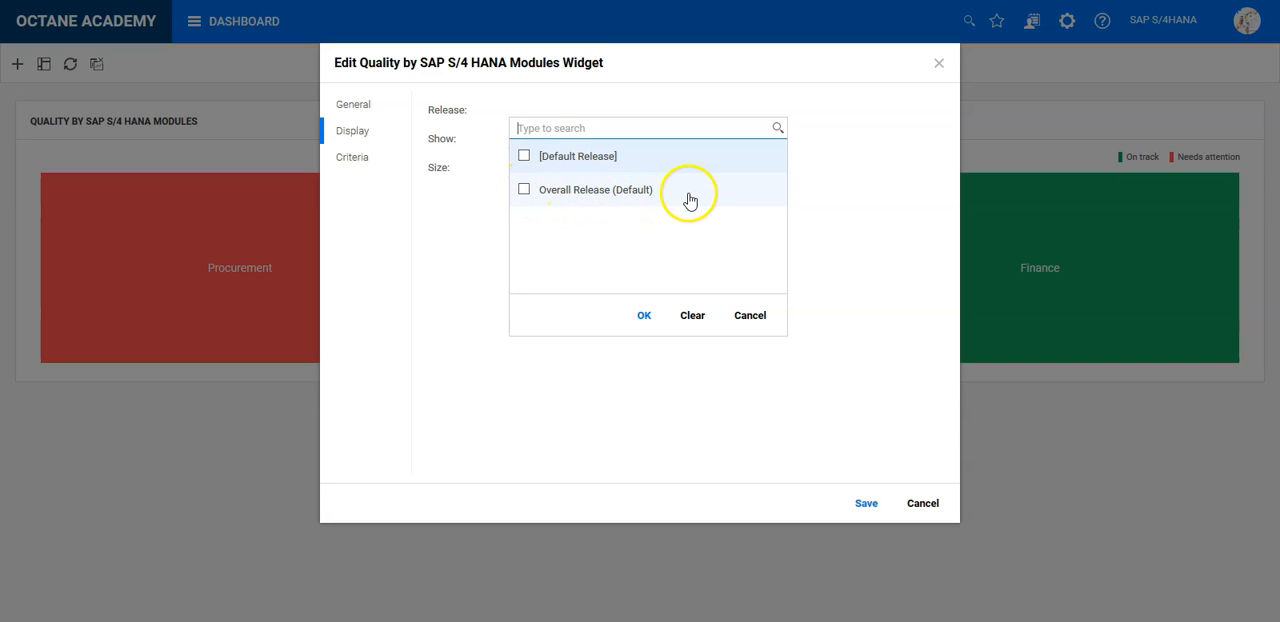
{"action": "left_click", "coordinate": [643, 314]}
{"action": "left_click", "coordinate": [875, 503]}
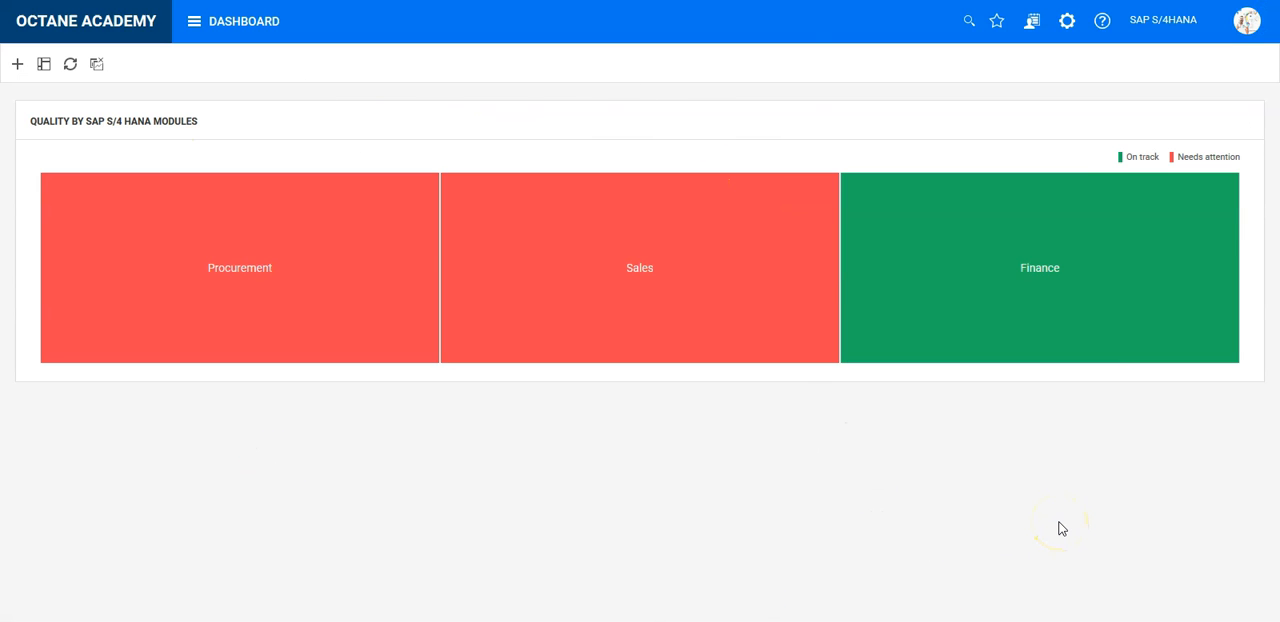
{"action": "left_click", "coordinate": [1020, 489]}
{"action": "left_click", "coordinate": [977, 482]}
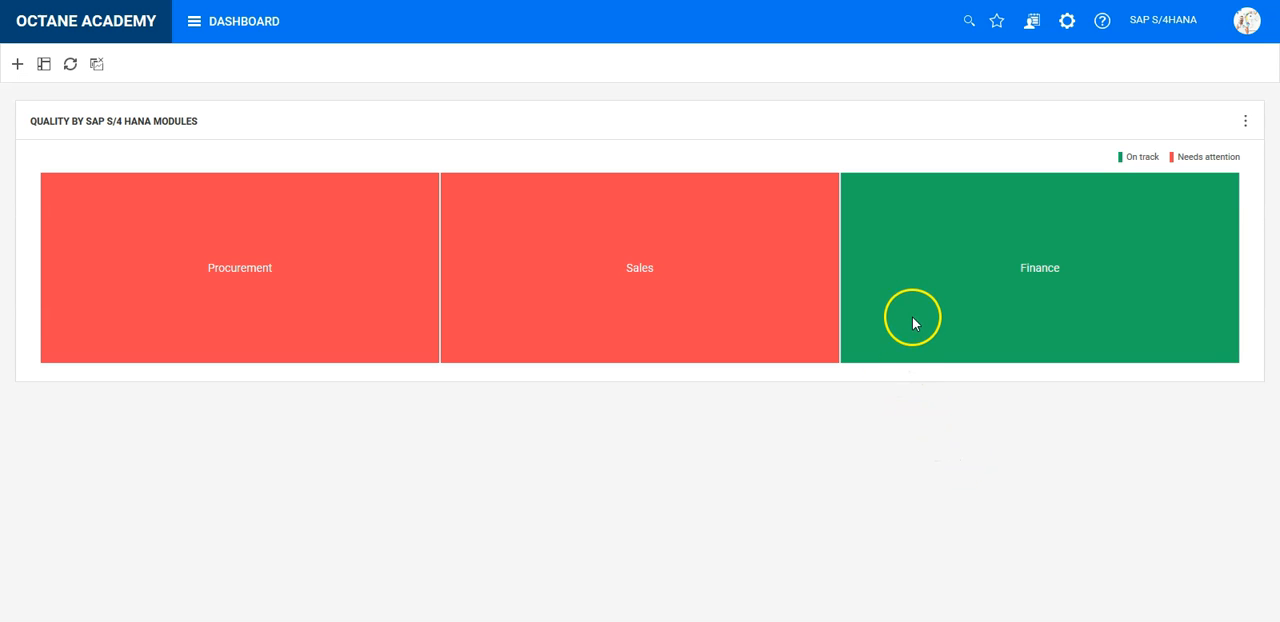
- View the overview of the Procurement application module in Quality and return to the home page
{"action": "left_click", "coordinate": [268, 22]}
{"action": "left_click", "coordinate": [420, 86]}
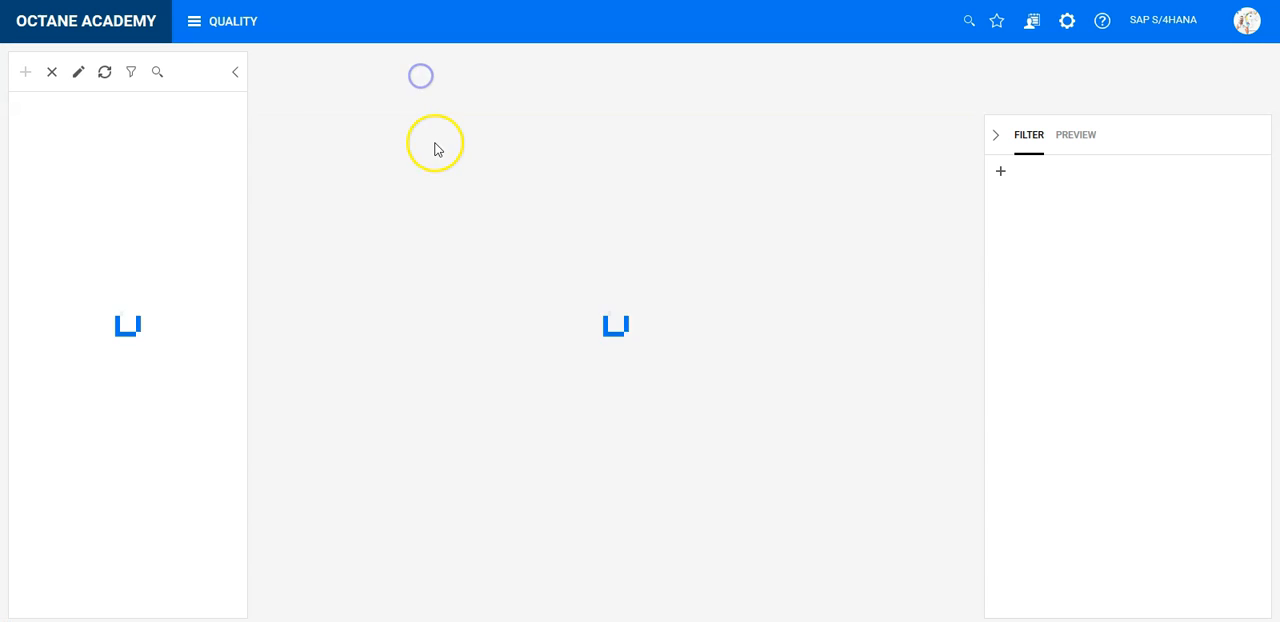
{"action": "left_click", "coordinate": [298, 96]}
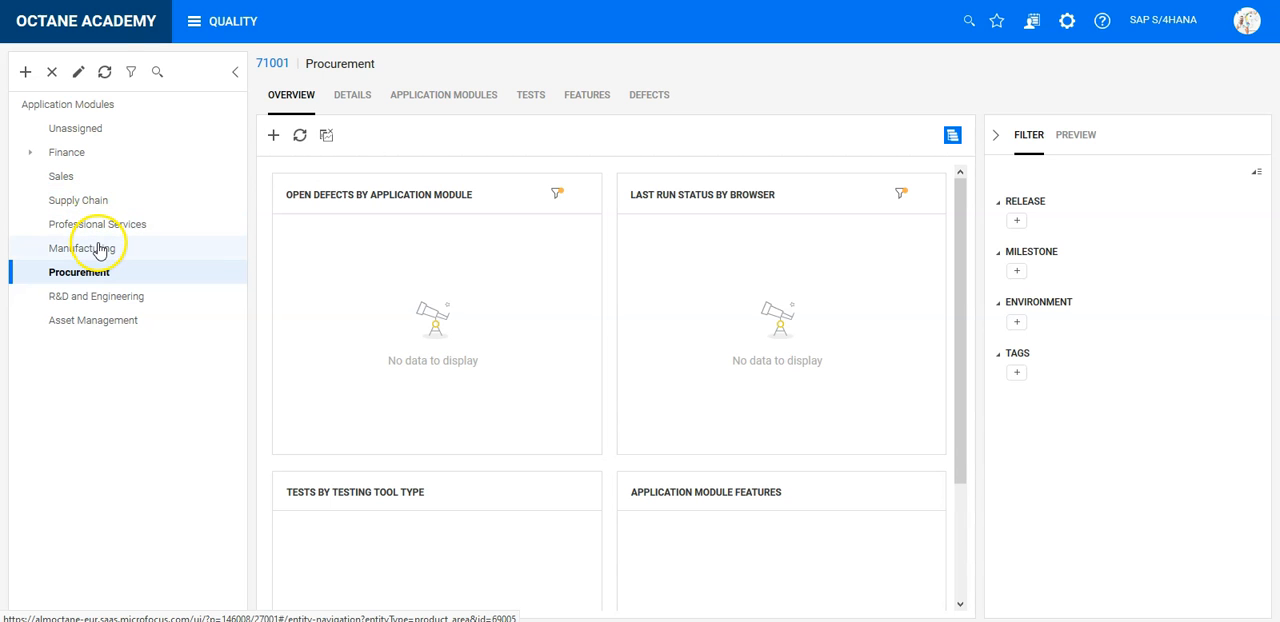
{"action": "left_click", "coordinate": [88, 32]}
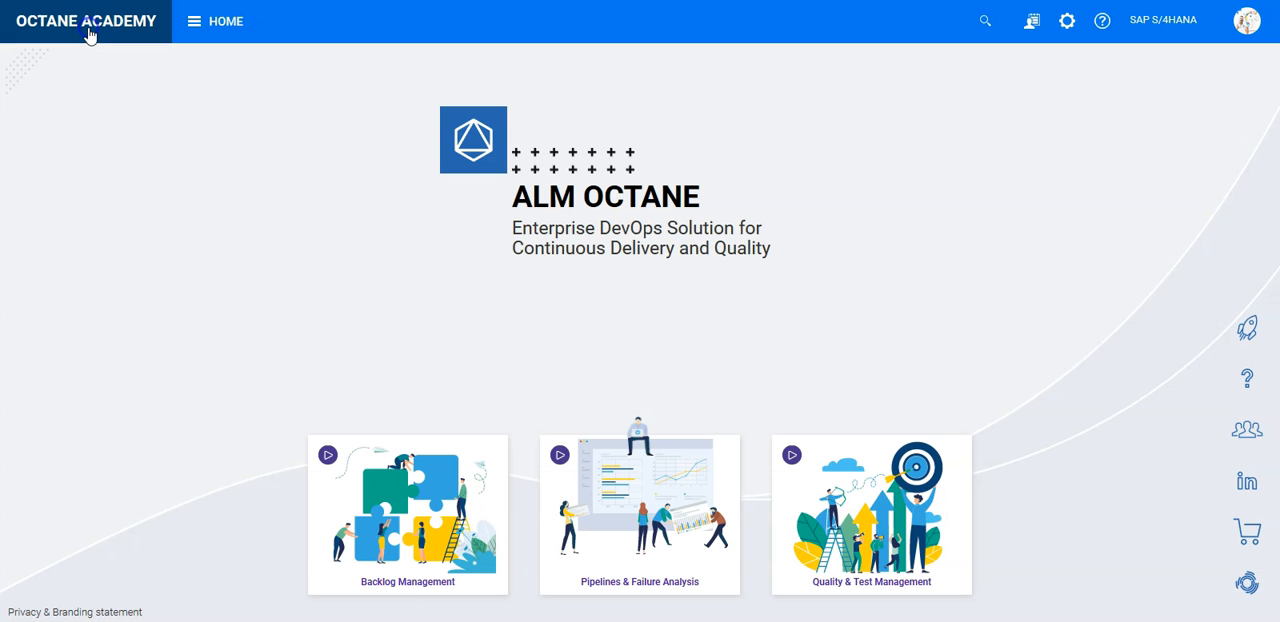